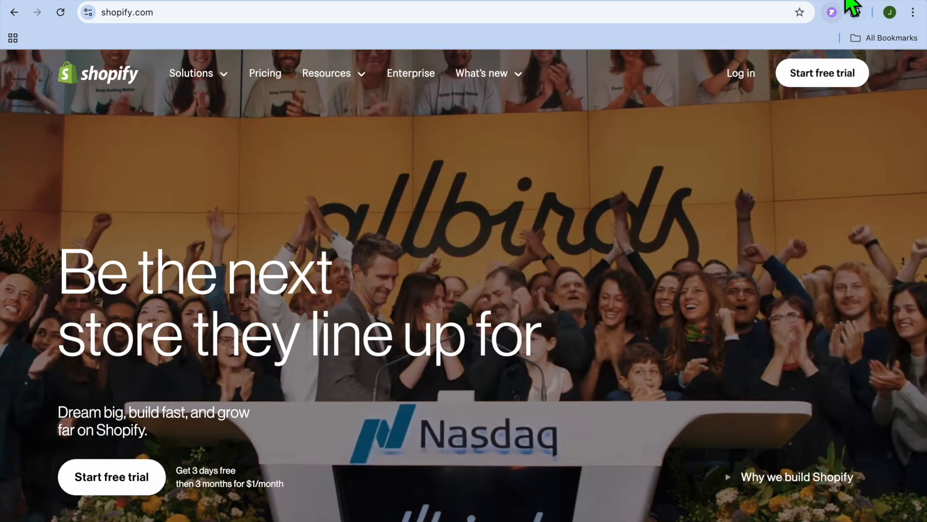
Continue the Shopify store signup, declining setup help and skipping the plan choice
{"action": "left_click", "coordinate": [845, 0]}
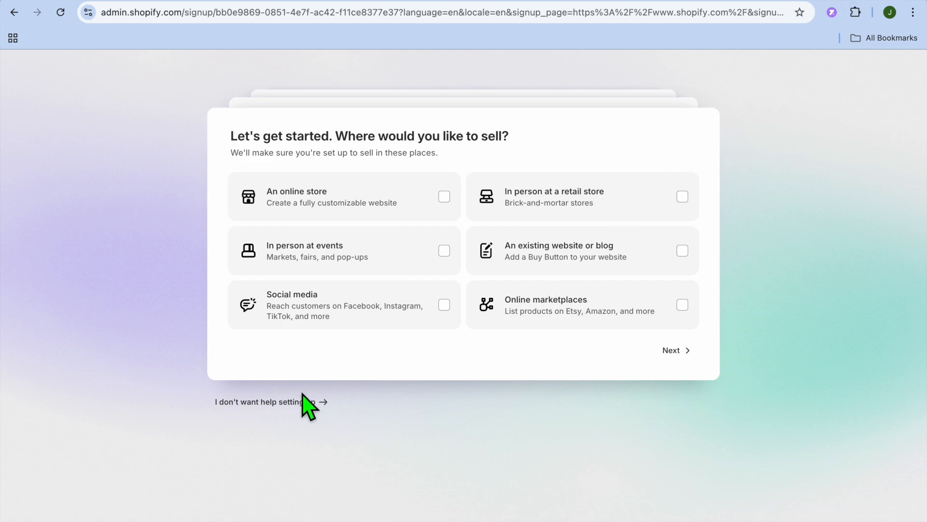
{"action": "left_click", "coordinate": [270, 403]}
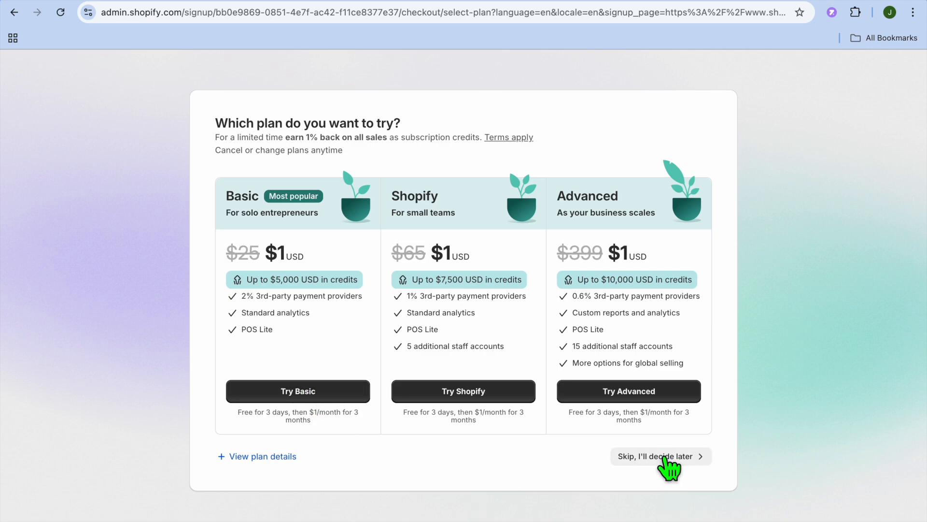
{"action": "left_click", "coordinate": [668, 456]}
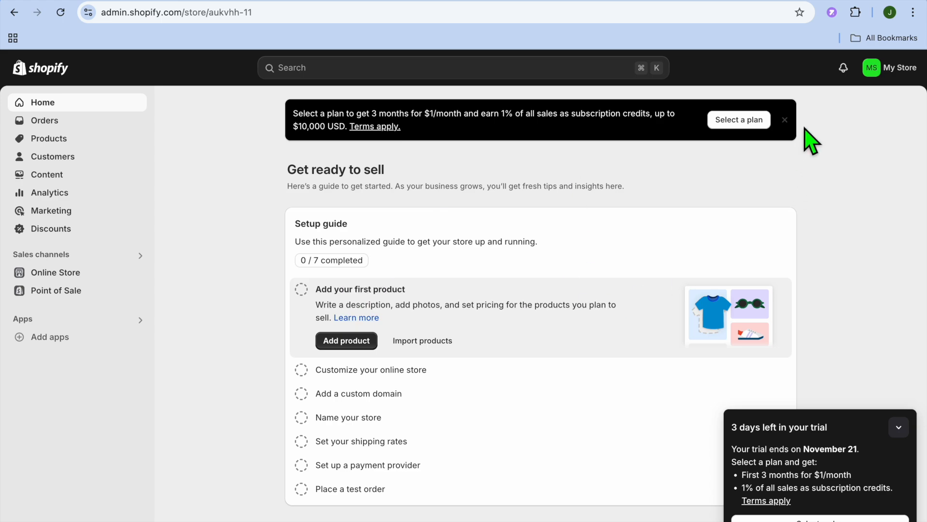
Switch to Printify and start adding a new store with Shopify as its sales channel
{"action": "left_click", "coordinate": [783, 0]}
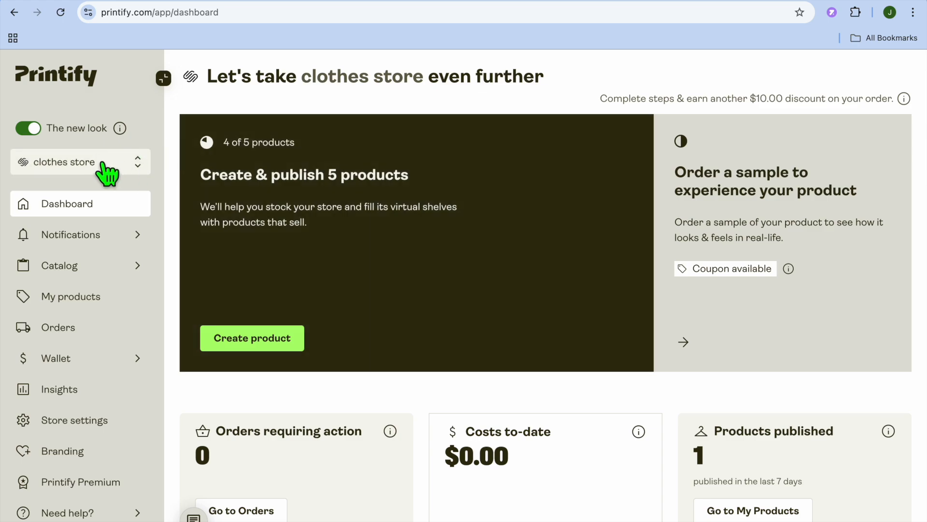
{"action": "left_click", "coordinate": [77, 164]}
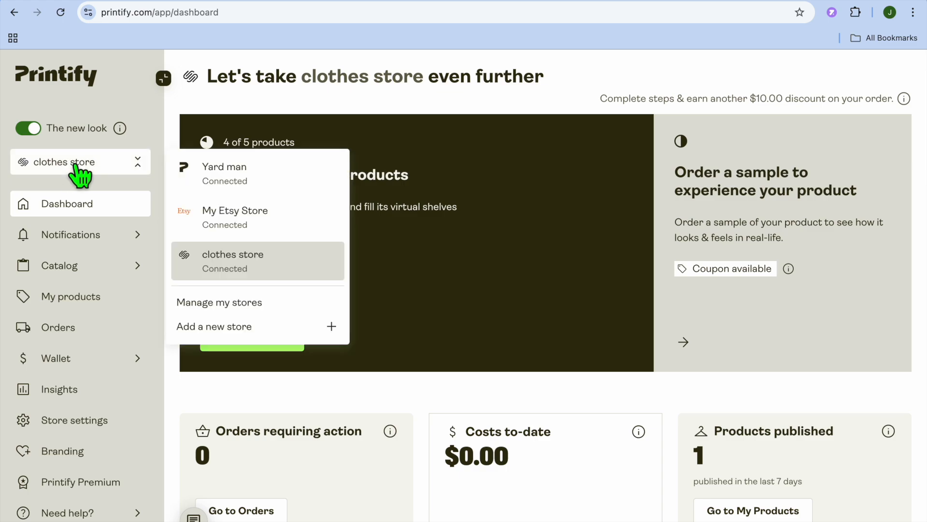
{"action": "left_click", "coordinate": [241, 328]}
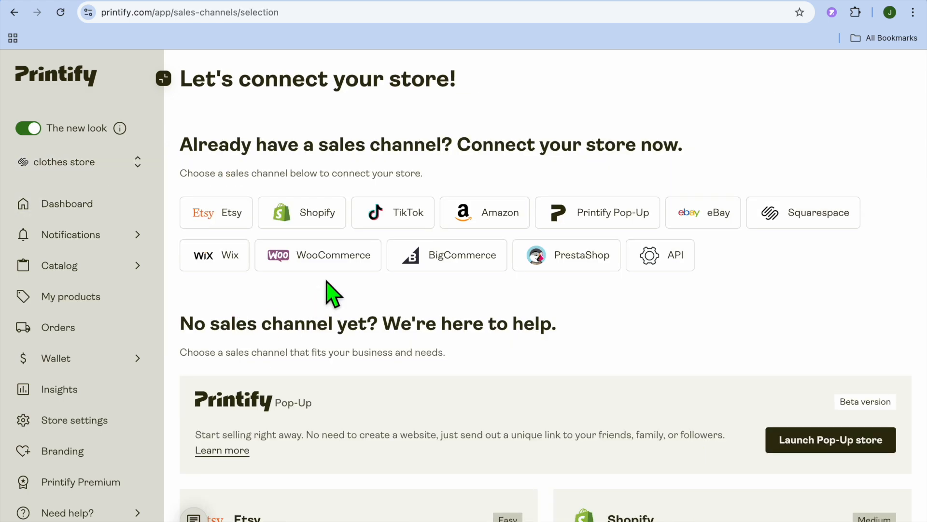
{"action": "left_click", "coordinate": [315, 226]}
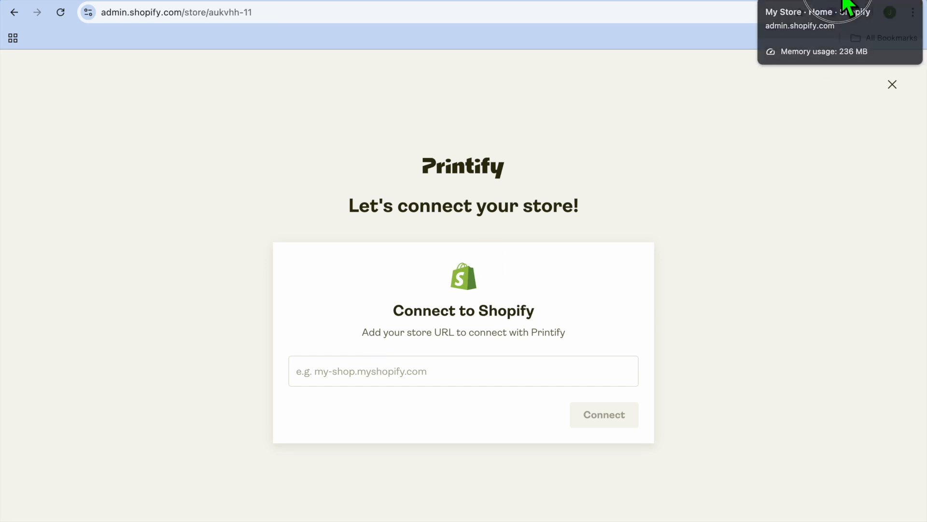
View the online store from the Shopify admin and copy its myshopify.com web address
{"action": "left_click", "coordinate": [848, 6]}
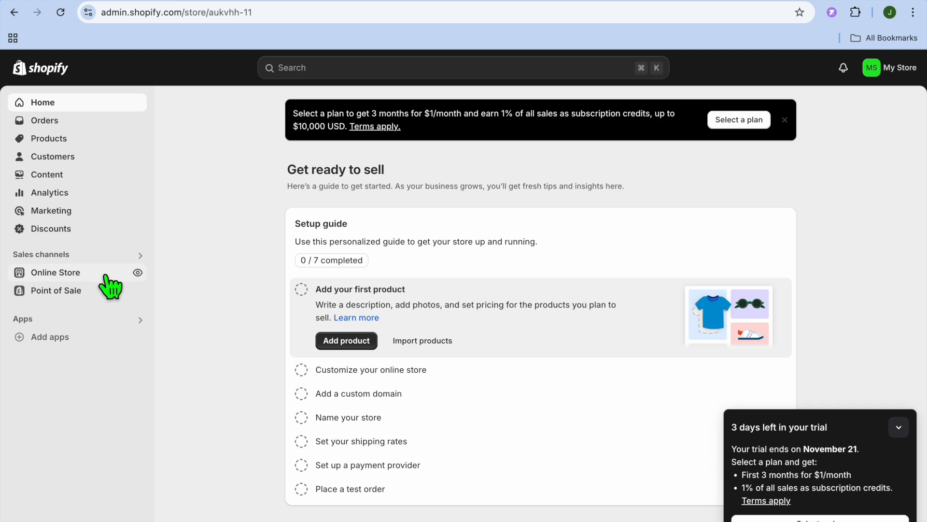
{"action": "left_click", "coordinate": [138, 273]}
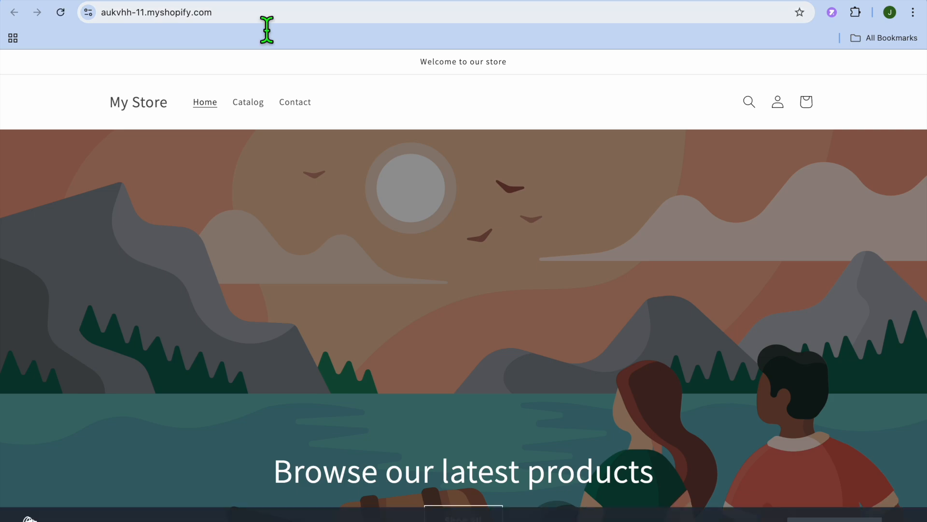
{"action": "left_click", "coordinate": [263, 17]}
{"action": "key", "text": "ctrl+c"}
{"action": "right_click", "coordinate": [260, 19]}
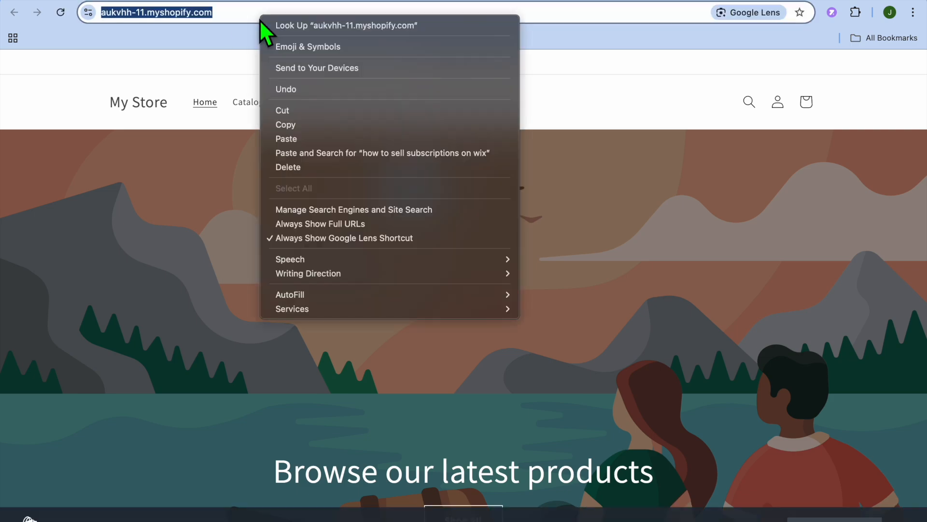
{"action": "left_click", "coordinate": [306, 125]}
Return to Printify, paste the copied store URL into the Shopify connection form and connect the store
{"action": "left_click", "coordinate": [783, 1]}
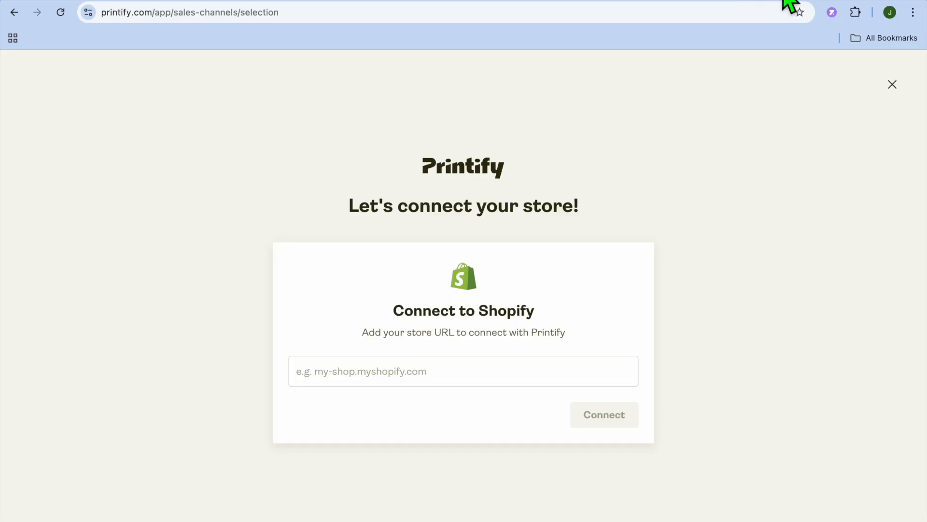
{"action": "right_click", "coordinate": [427, 377]}
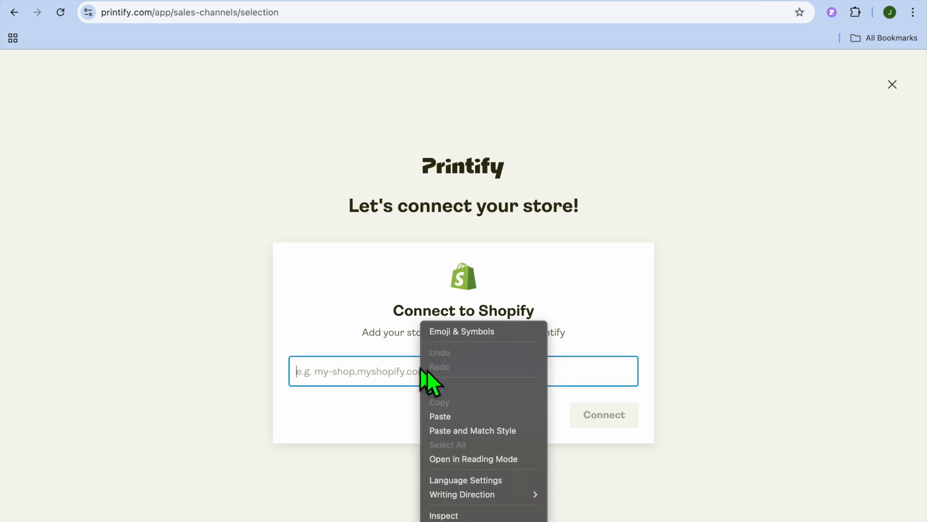
{"action": "left_click", "coordinate": [458, 415]}
{"action": "left_click", "coordinate": [632, 425]}
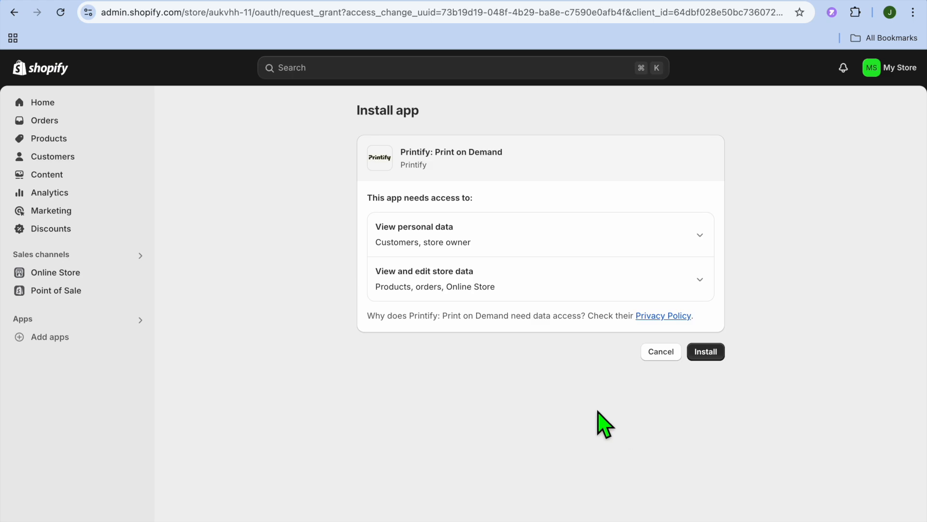
Install the Printify: Print on Demand app in Shopify, sign in with the Google account and dismiss the new-look announcement
{"action": "left_click", "coordinate": [705, 355]}
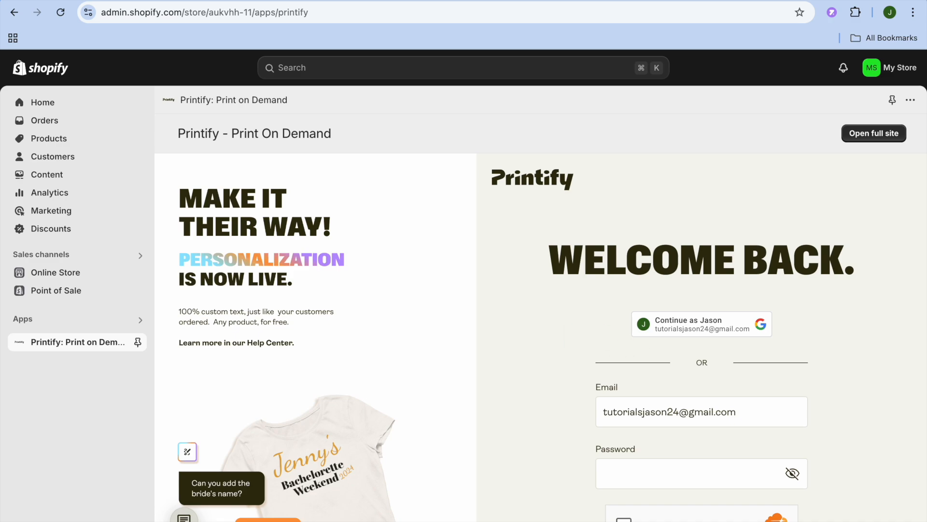
{"action": "left_click", "coordinate": [701, 327]}
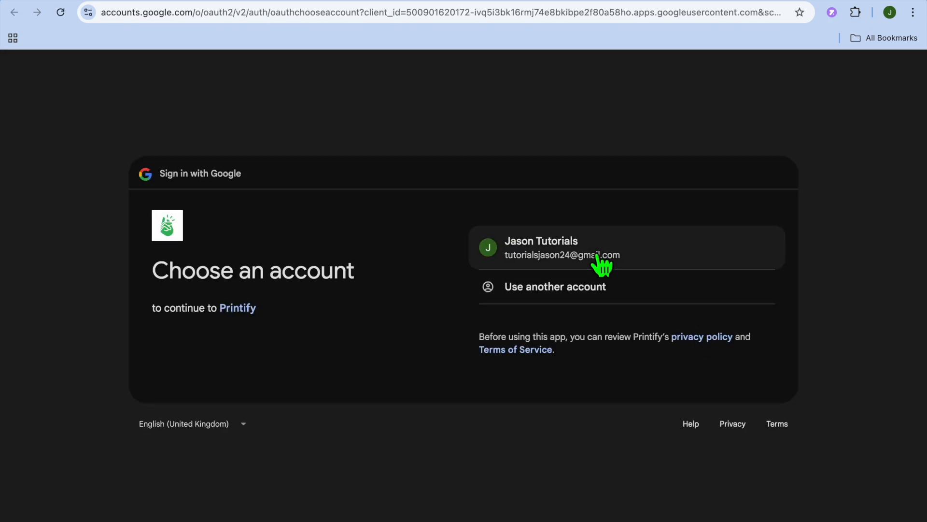
{"action": "left_click", "coordinate": [599, 256]}
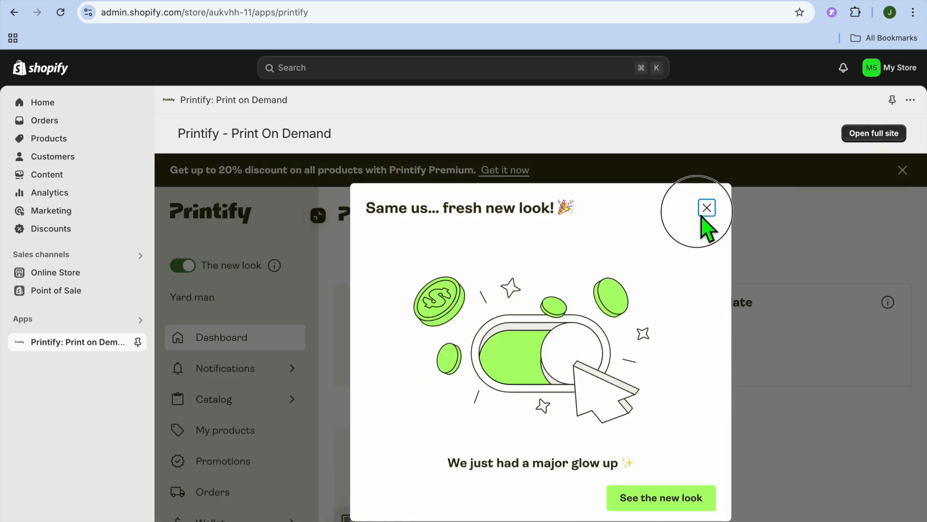
{"action": "left_click", "coordinate": [705, 209]}
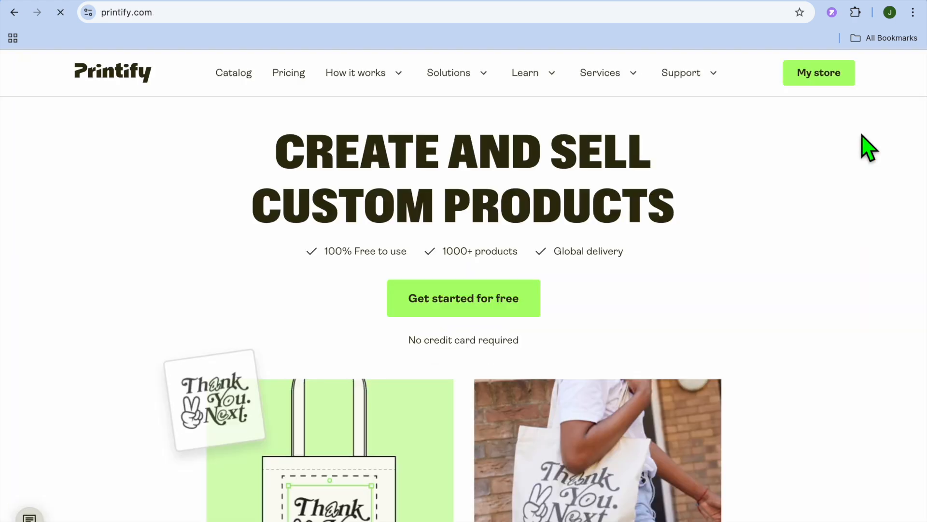
Open the Printify dashboard on the full site and switch the active store to the Shopify store My Store
{"action": "left_click", "coordinate": [821, 82]}
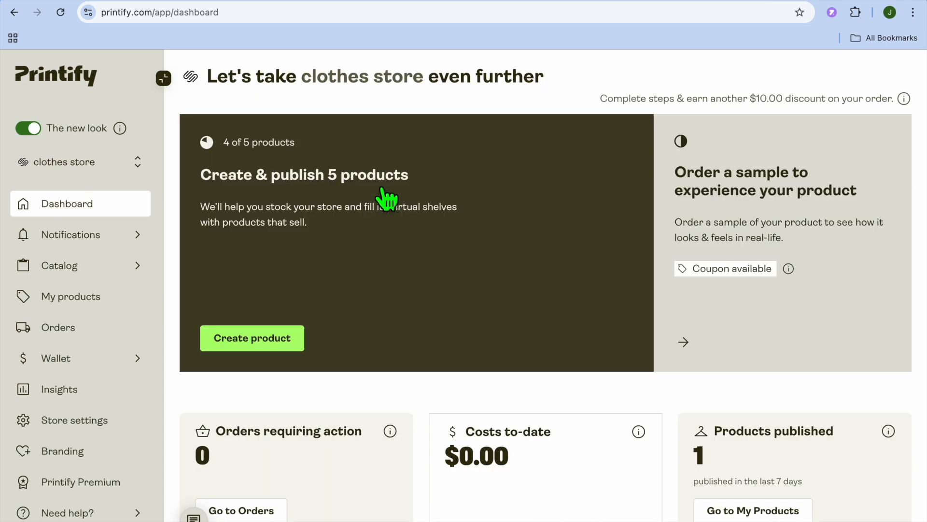
{"action": "left_click", "coordinate": [114, 167]}
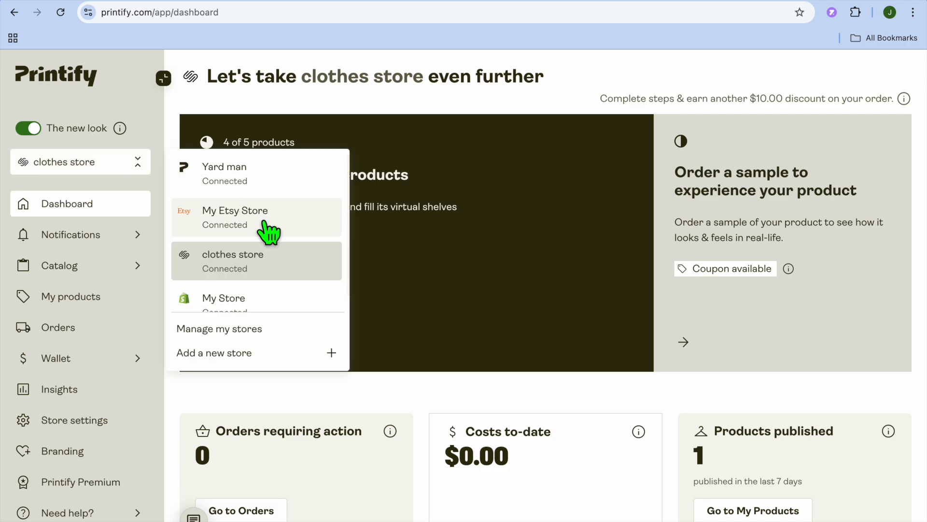
{"action": "scroll", "coordinate": [269, 242], "scroll_direction": "down", "scroll_amount": 1}
{"action": "left_click", "coordinate": [247, 294]}
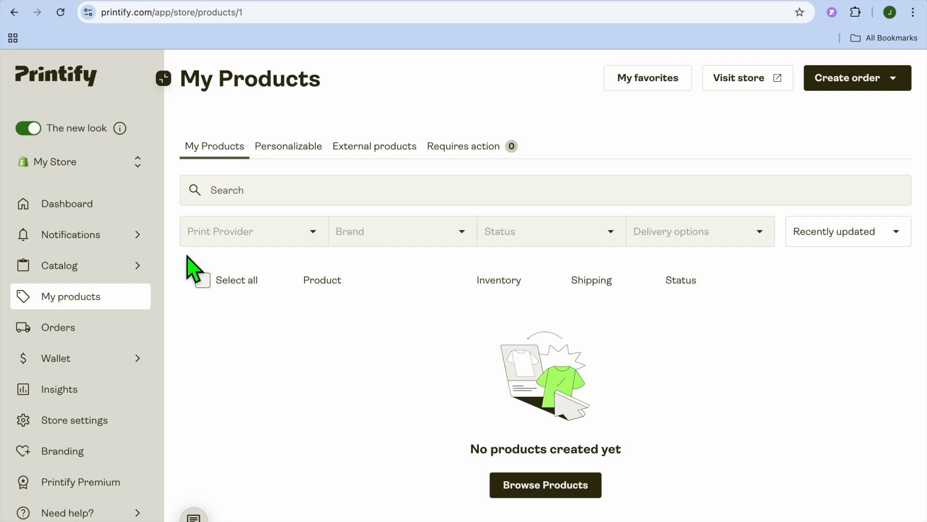
Pick the Unisex Garment-Dyed T-shirt from the catalog's Men's Clothing T-shirts and start designing it with Printify Choice
{"action": "left_click", "coordinate": [95, 271]}
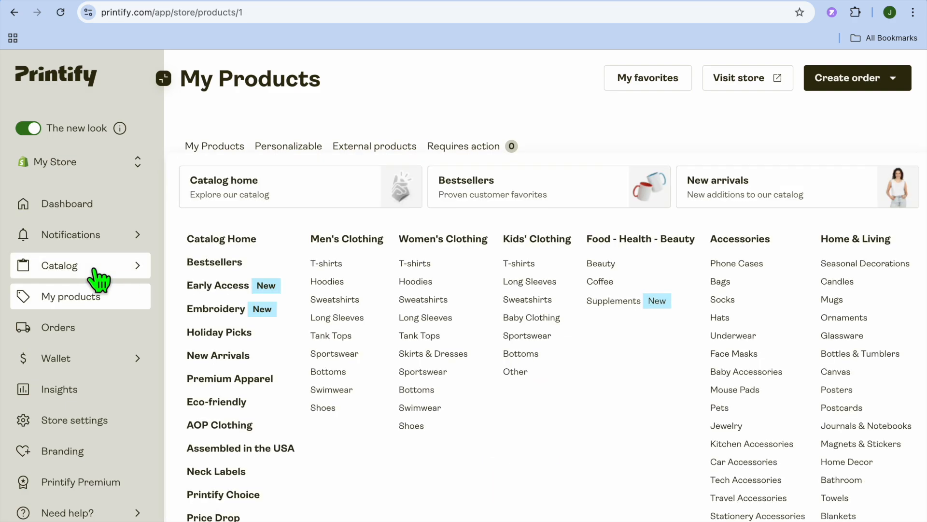
{"action": "left_click", "coordinate": [326, 264]}
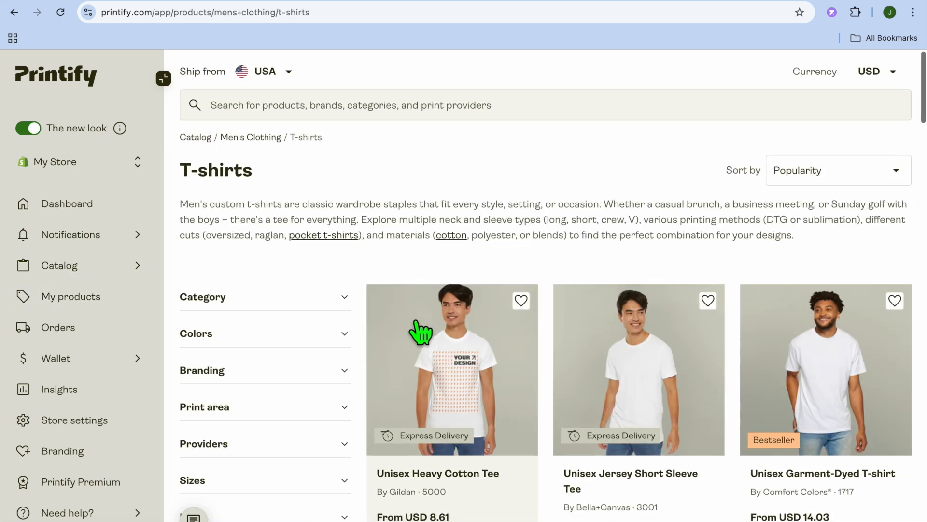
{"action": "scroll", "coordinate": [421, 331], "scroll_direction": "down", "scroll_amount": 2}
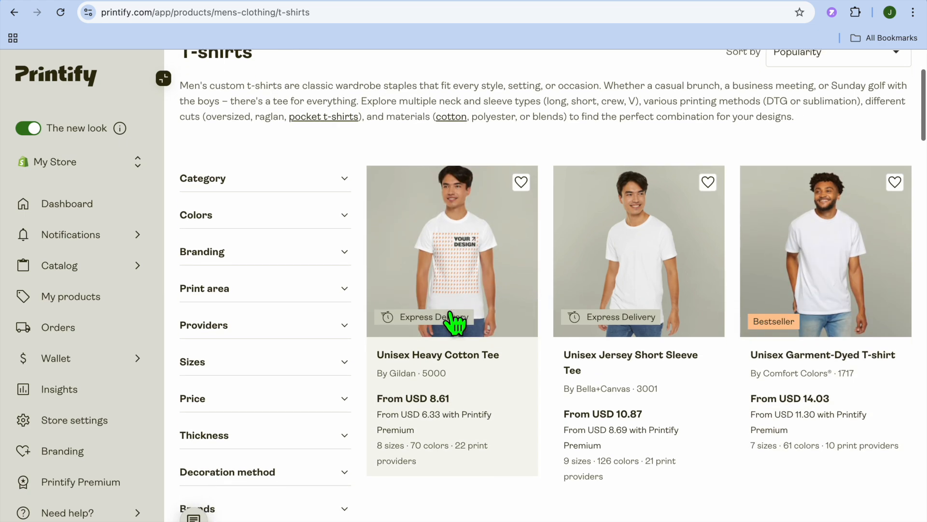
{"action": "scroll", "coordinate": [451, 320], "scroll_direction": "down", "scroll_amount": 2}
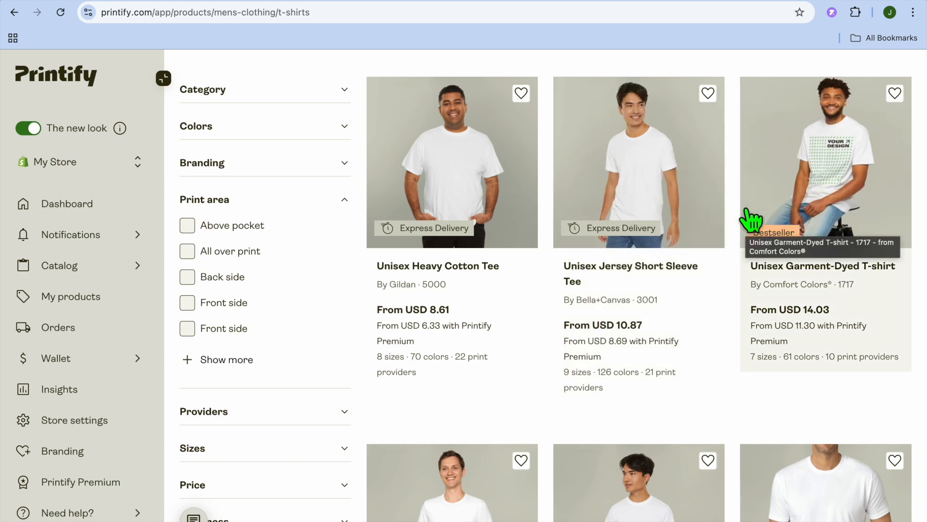
{"action": "left_click", "coordinate": [824, 202]}
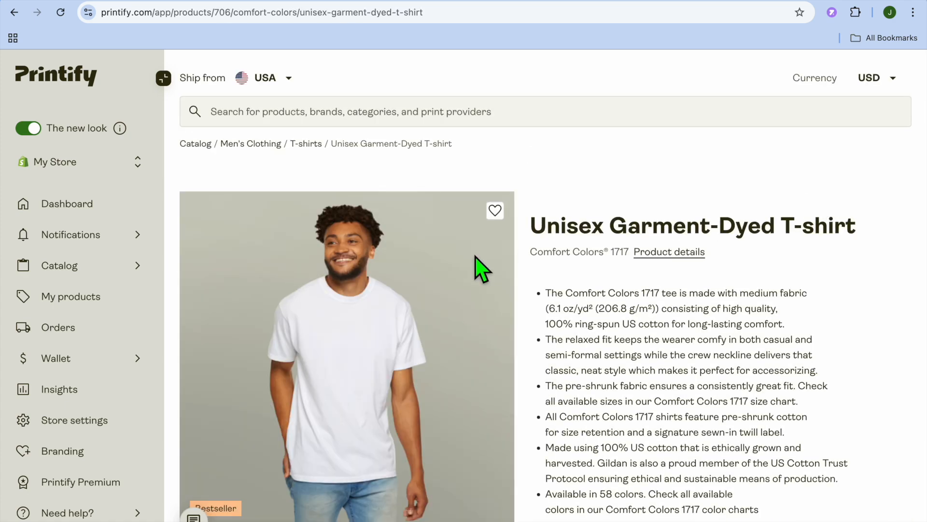
{"action": "scroll", "coordinate": [476, 266], "scroll_direction": "down", "scroll_amount": 5}
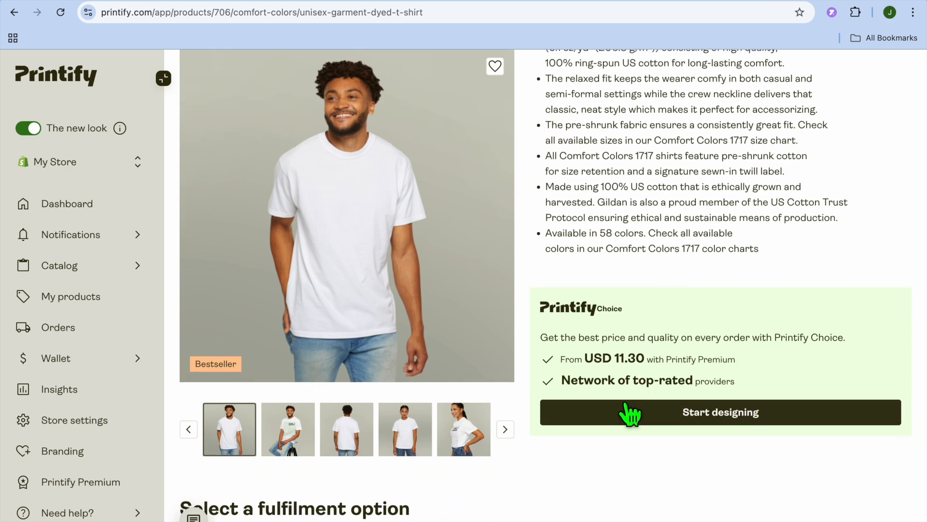
{"action": "left_click", "coordinate": [630, 414]}
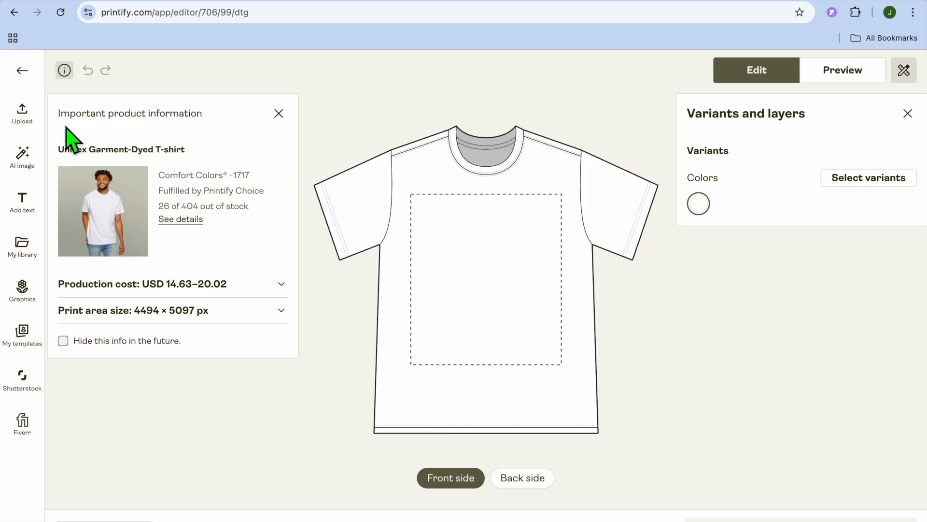
Upload Xmas Ride Design.png from the device's Downloads folder to the shirt's front side
{"action": "left_click", "coordinate": [33, 122]}
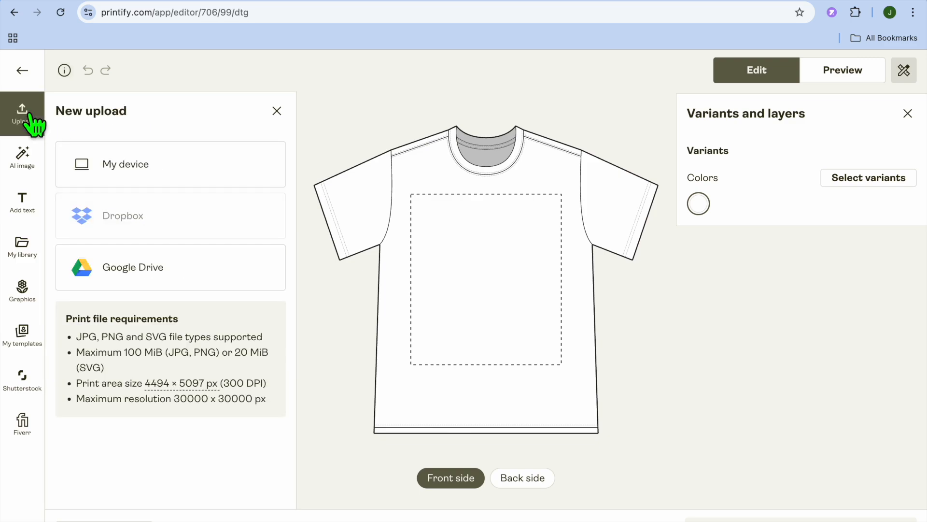
{"action": "left_click", "coordinate": [107, 176]}
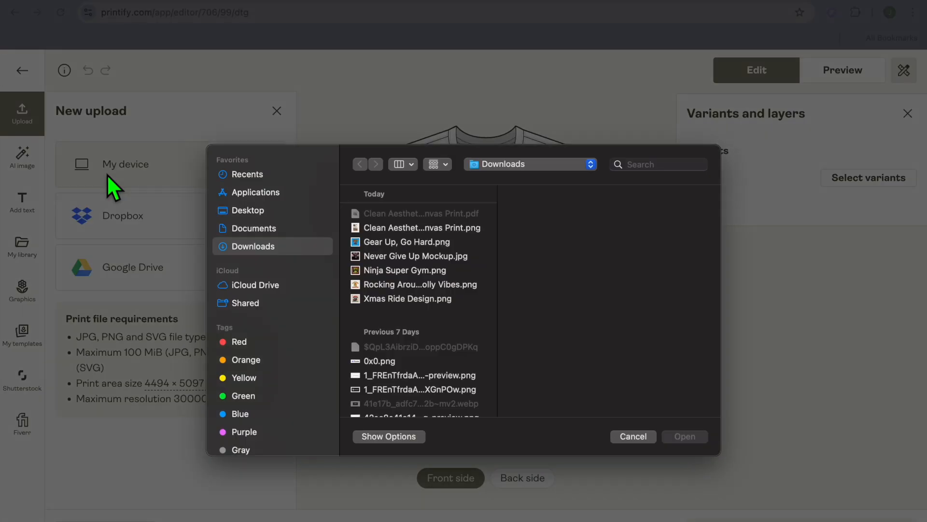
{"action": "left_click", "coordinate": [412, 296]}
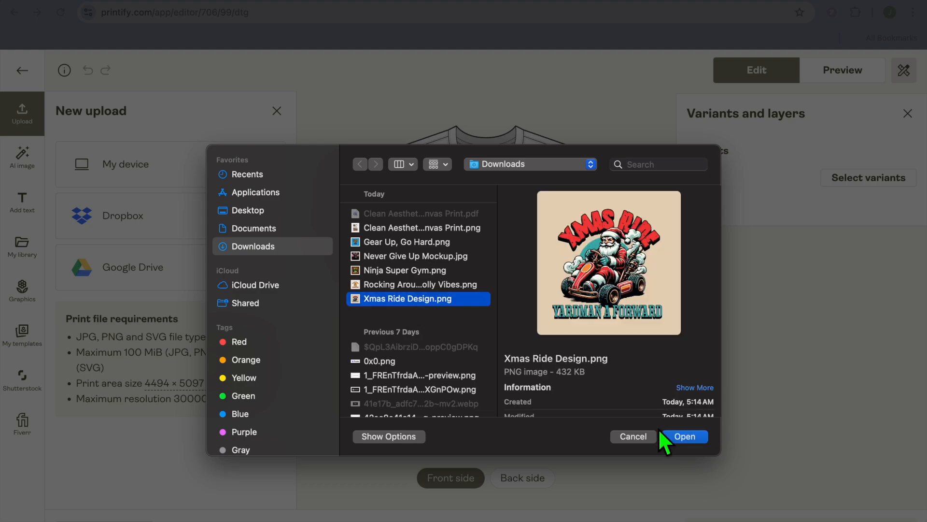
{"action": "left_click", "coordinate": [694, 438]}
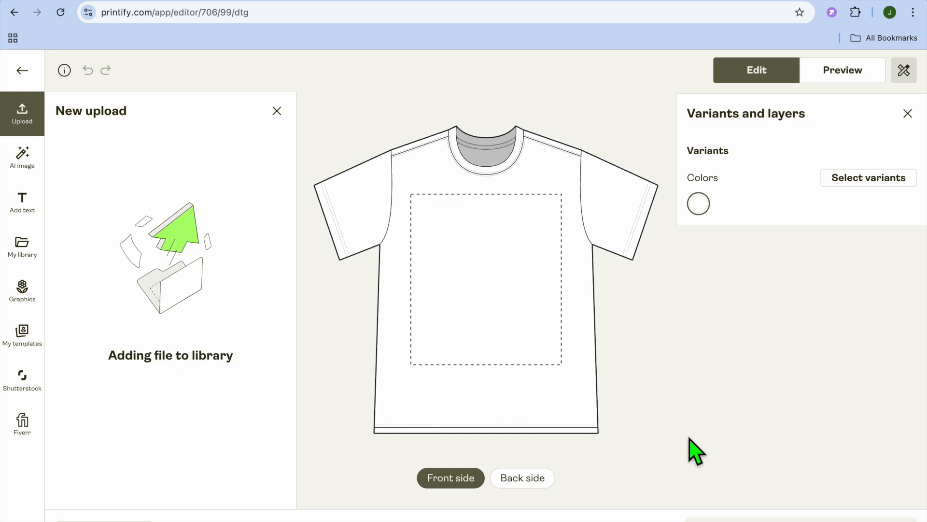
Enlarge the Xmas Ride design to about 16.3 × 16.3 in and move it to about 2% from the print area's top
{"action": "left_click_drag", "start_coordinate": [514, 307], "coordinate": [564, 358]}
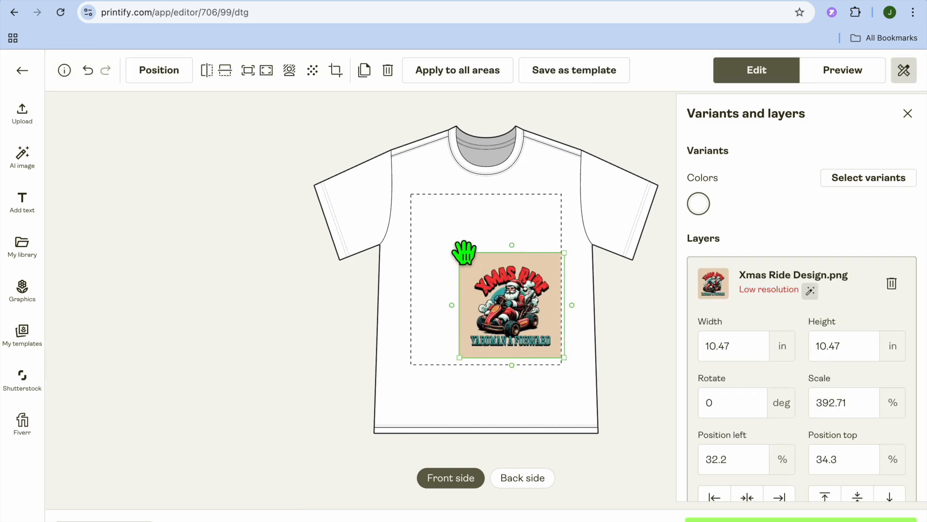
{"action": "left_click_drag", "start_coordinate": [469, 260], "coordinate": [416, 201]}
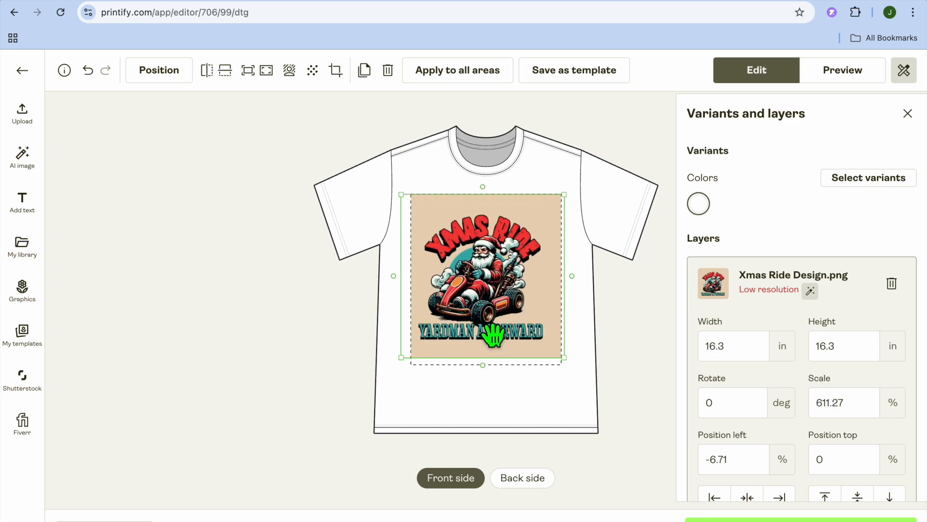
{"action": "left_click_drag", "start_coordinate": [493, 335], "coordinate": [494, 342]}
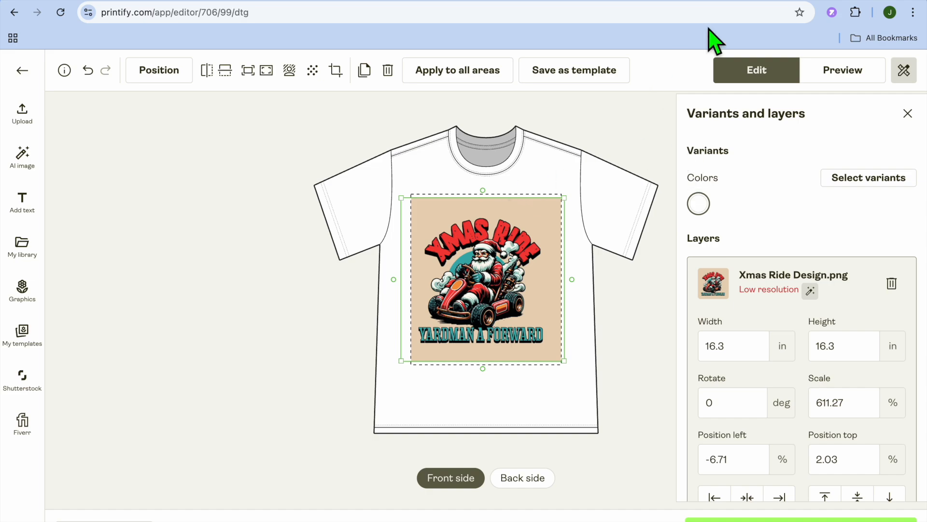
{"action": "left_click", "coordinate": [751, 5]}
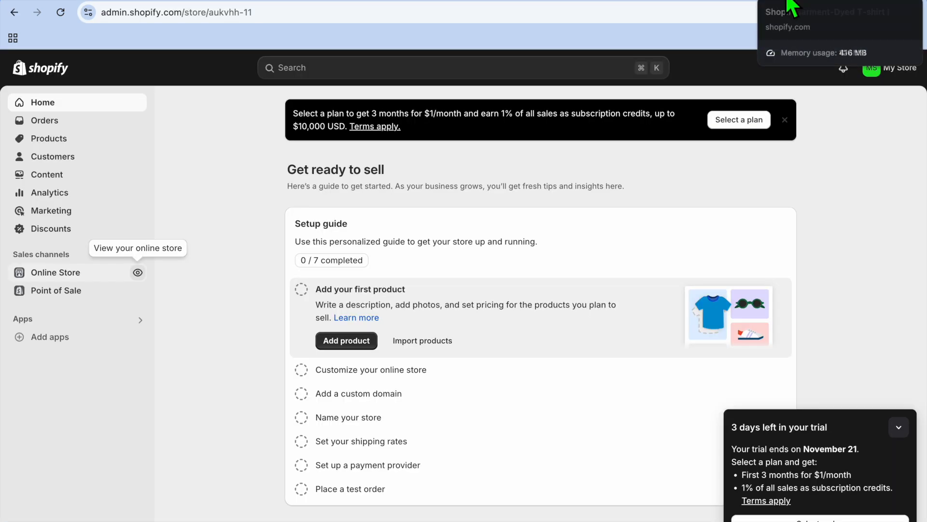
{"action": "left_click", "coordinate": [787, 1]}
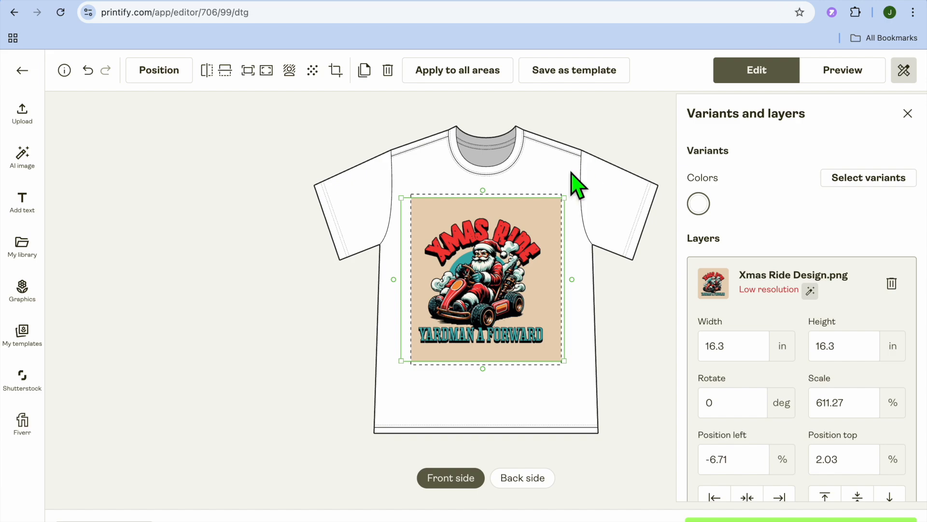
{"action": "scroll", "coordinate": [759, 383], "scroll_direction": "down", "scroll_amount": 2}
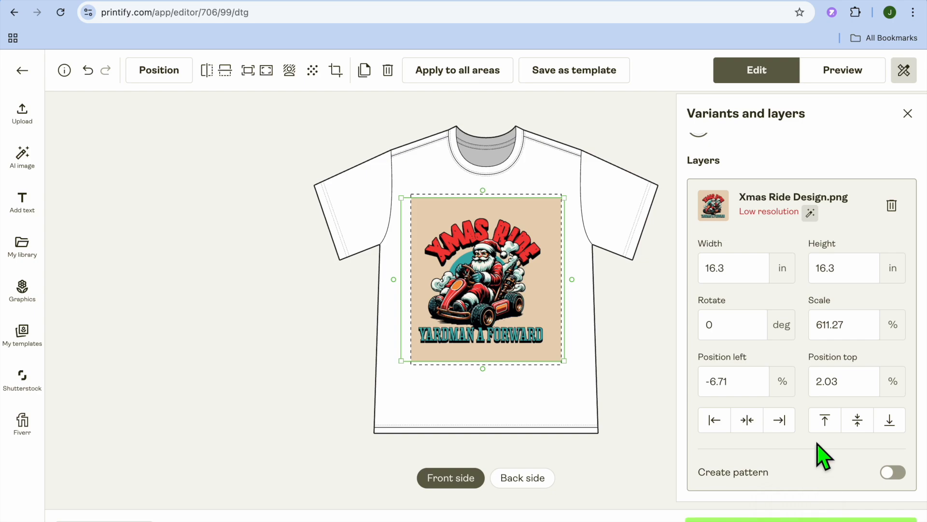
{"action": "scroll", "coordinate": [823, 456], "scroll_direction": "up", "scroll_amount": 2}
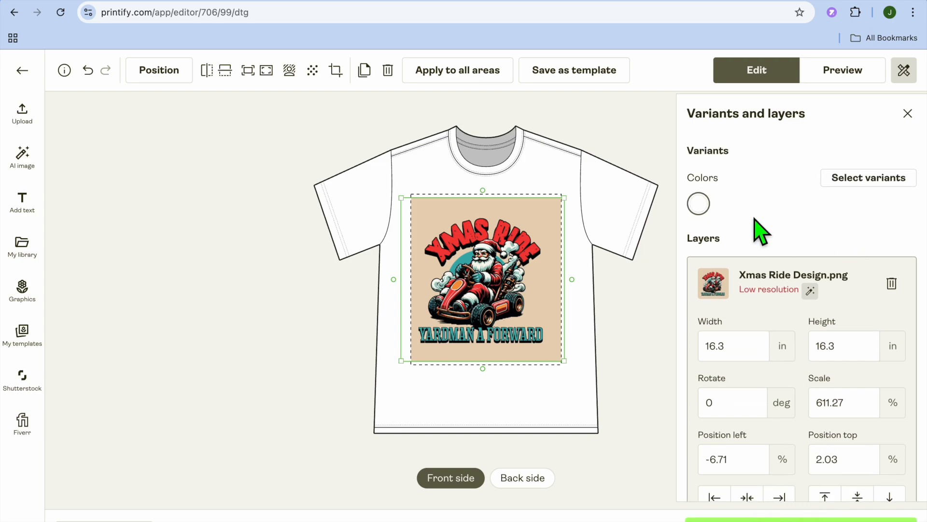
Add the Pepper, Sage, Black and Graphite colors in all sizes to the shirt's variants and continue to the mockup selection
{"action": "left_click", "coordinate": [852, 180]}
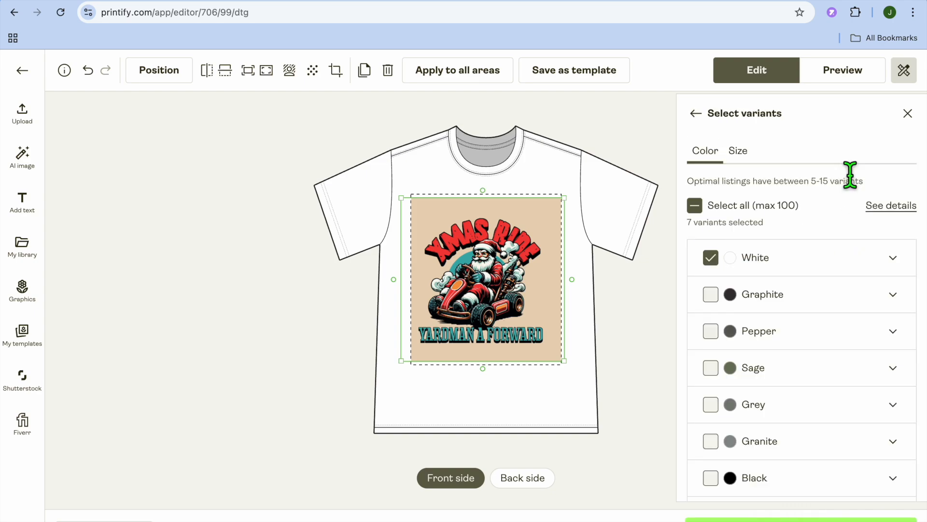
{"action": "left_click", "coordinate": [712, 331]}
{"action": "left_click", "coordinate": [711, 368]}
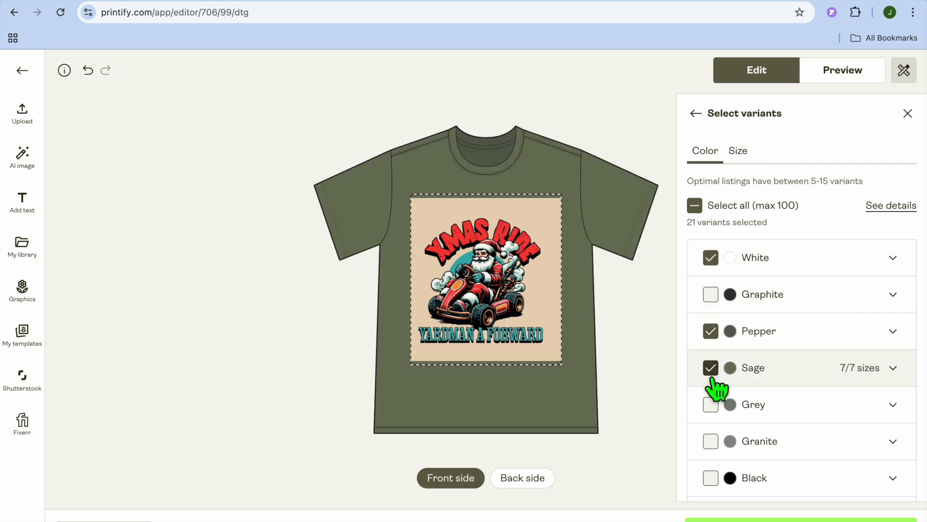
{"action": "left_click", "coordinate": [710, 478]}
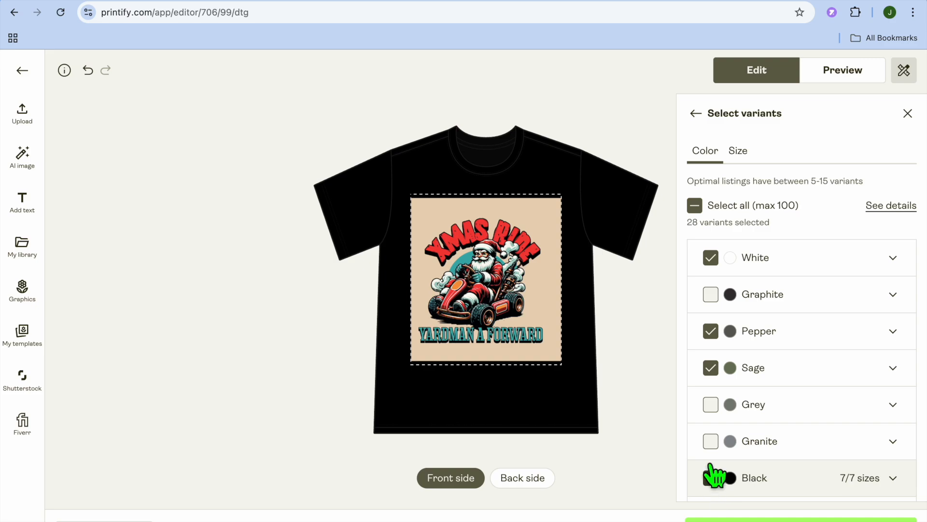
{"action": "left_click", "coordinate": [711, 295]}
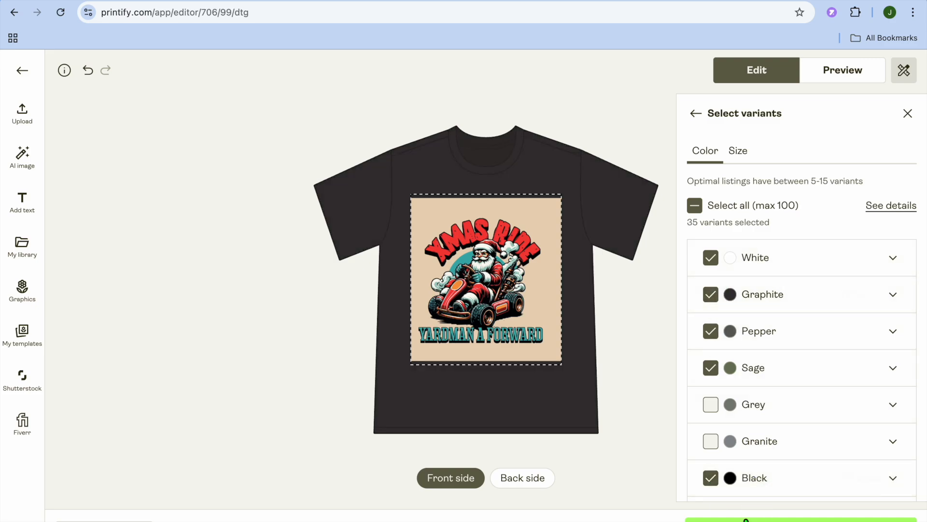
{"action": "left_click", "coordinate": [744, 519]}
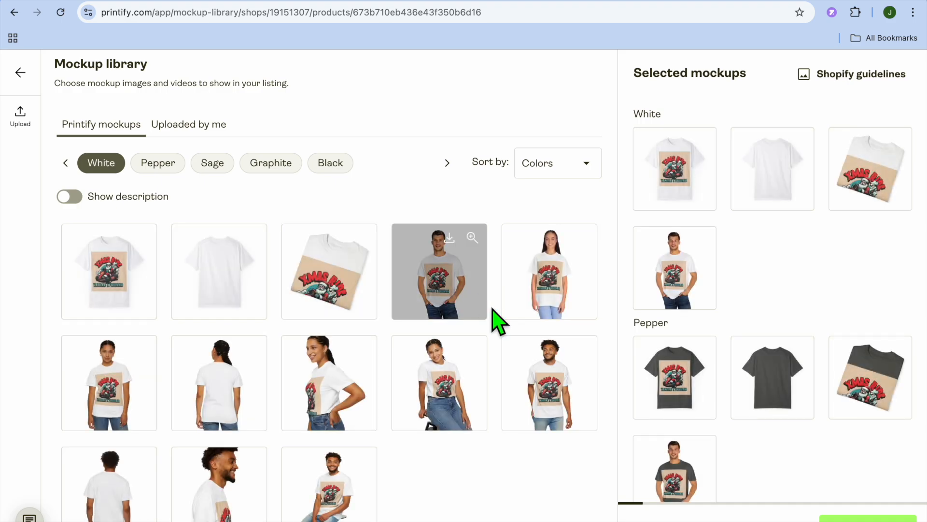
Add White mockups of the bearded man, the seated woman, the side-view woman and the front-facing woman, and save the mockup selection
{"action": "left_click", "coordinate": [549, 384]}
{"action": "left_click", "coordinate": [450, 379]}
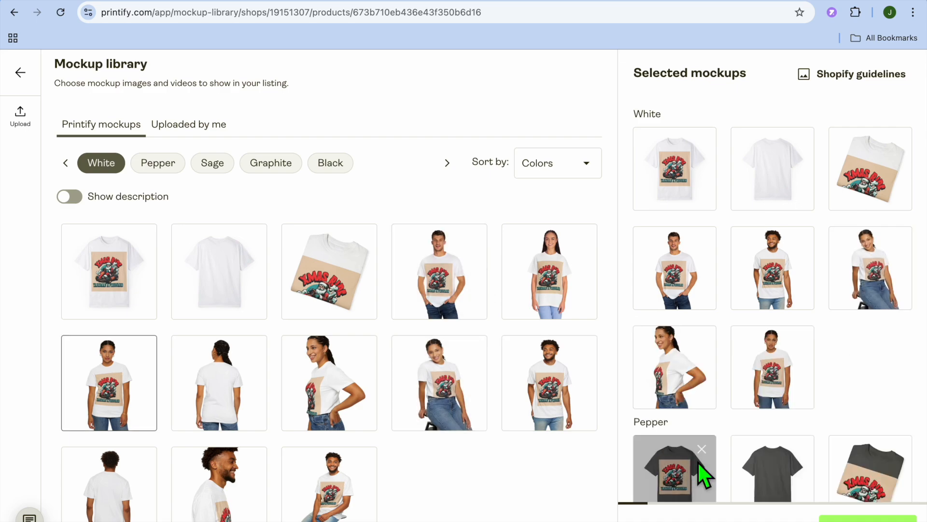
{"action": "scroll", "coordinate": [697, 462], "scroll_direction": "down", "scroll_amount": 10}
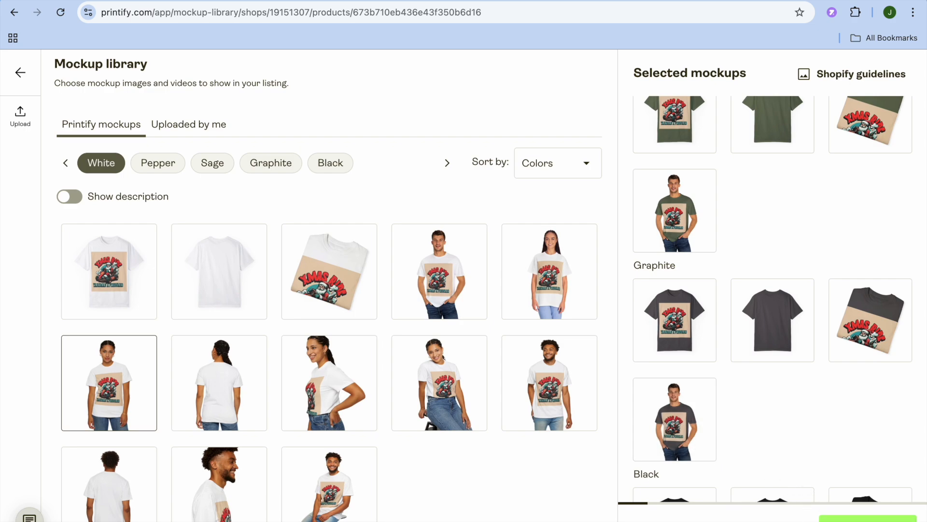
{"action": "left_click", "coordinate": [868, 519]}
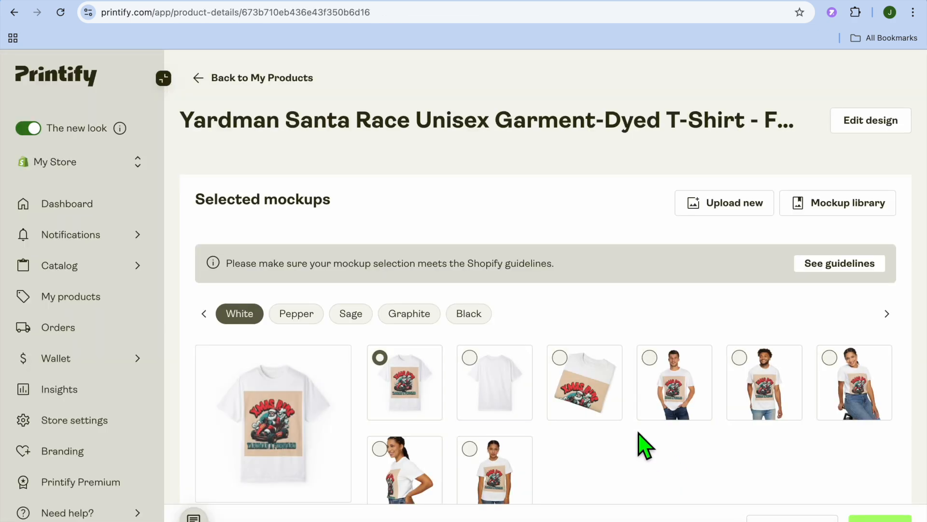
Review the product's selected mockups, title, description, tags, personalization and shipping options
{"action": "scroll", "coordinate": [645, 447], "scroll_direction": "down", "scroll_amount": 10}
{"action": "scroll", "coordinate": [641, 439], "scroll_direction": "down", "scroll_amount": 1}
{"action": "left_click", "coordinate": [677, 343]}
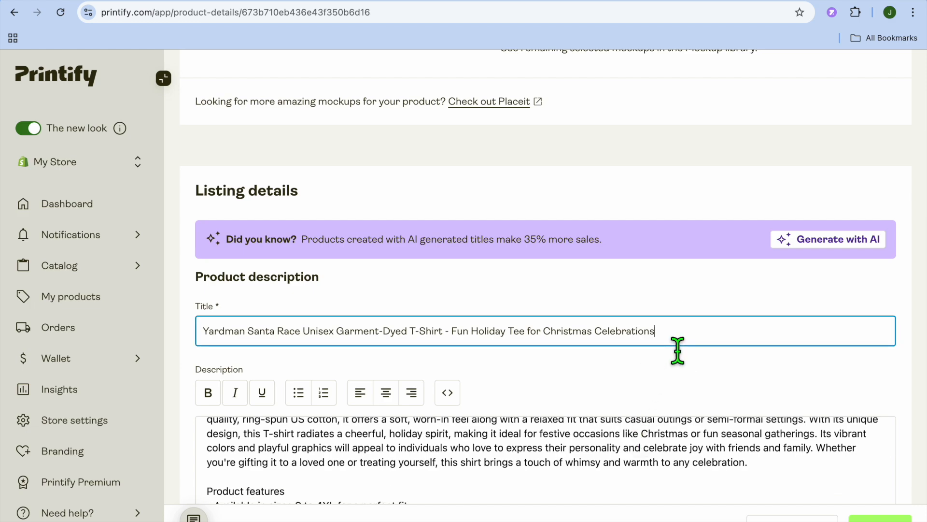
{"action": "scroll", "coordinate": [623, 430], "scroll_direction": "down", "scroll_amount": 5}
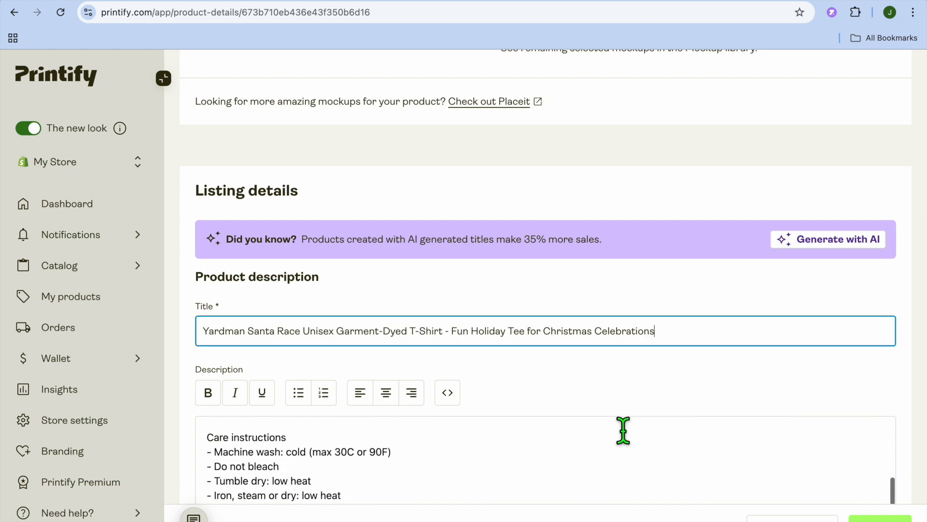
{"action": "scroll", "coordinate": [623, 430], "scroll_direction": "down", "scroll_amount": 10}
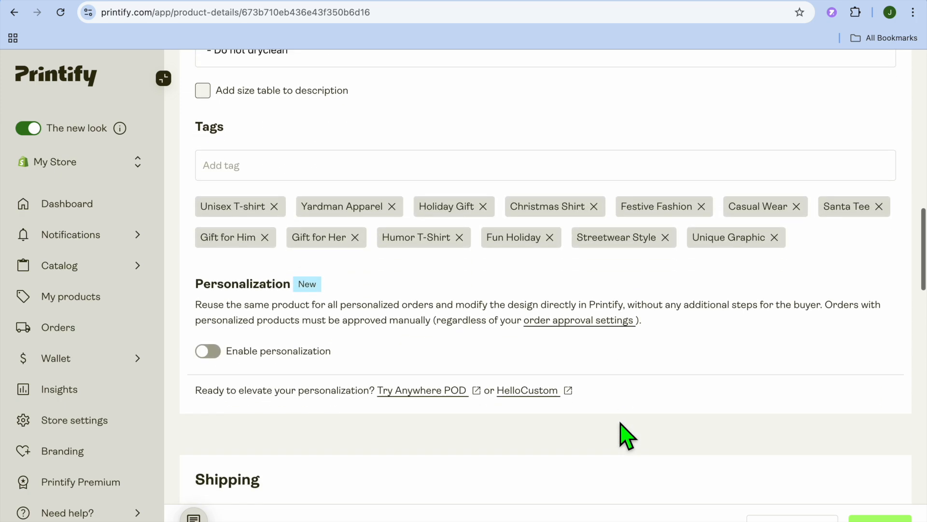
{"action": "scroll", "coordinate": [626, 435], "scroll_direction": "down", "scroll_amount": 10}
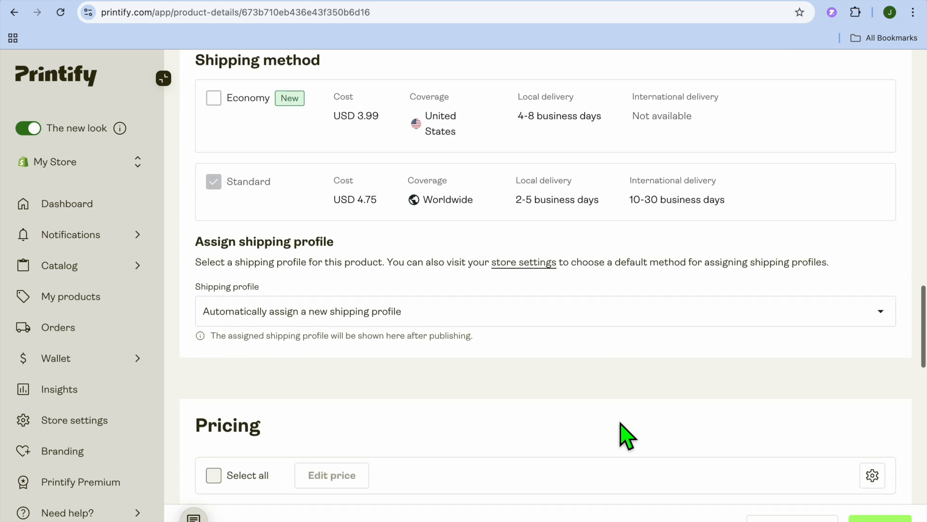
Set a 50% profit margin for all variants, publish the T-shirt to the Shopify store, and confirm the optimized listing details
{"action": "scroll", "coordinate": [627, 434], "scroll_direction": "down", "scroll_amount": 4}
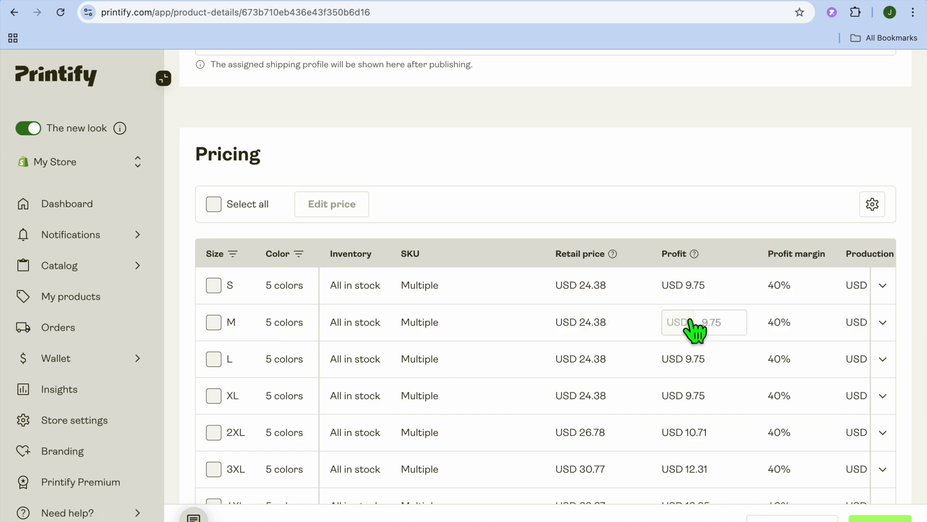
{"action": "left_click", "coordinate": [231, 203]}
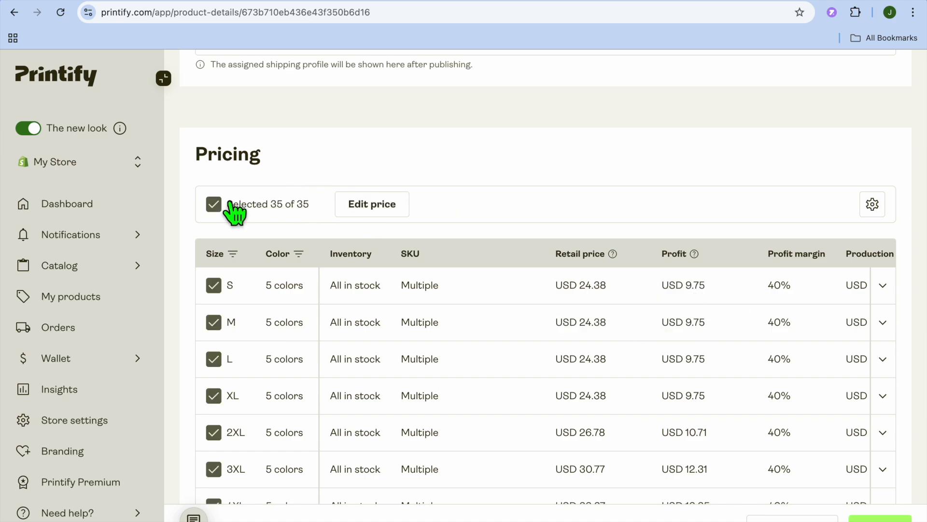
{"action": "left_click", "coordinate": [379, 205]}
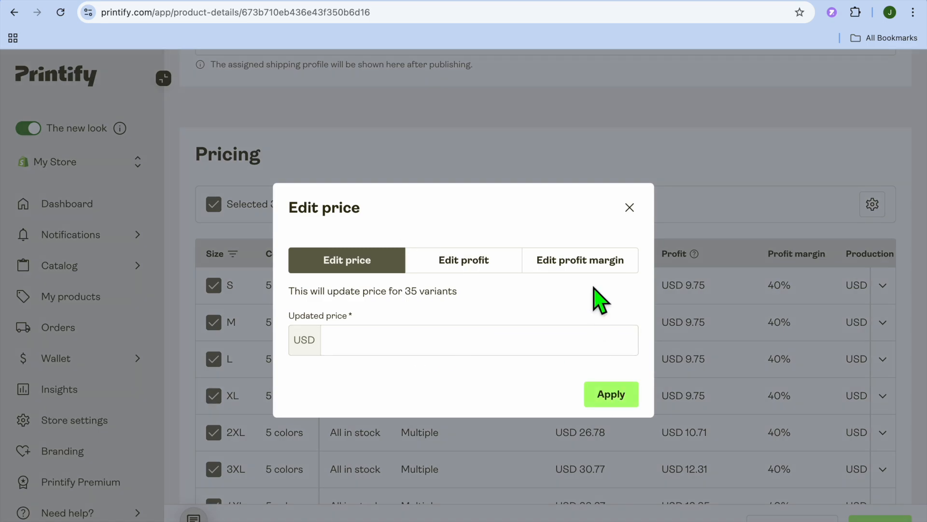
{"action": "left_click", "coordinate": [586, 265]}
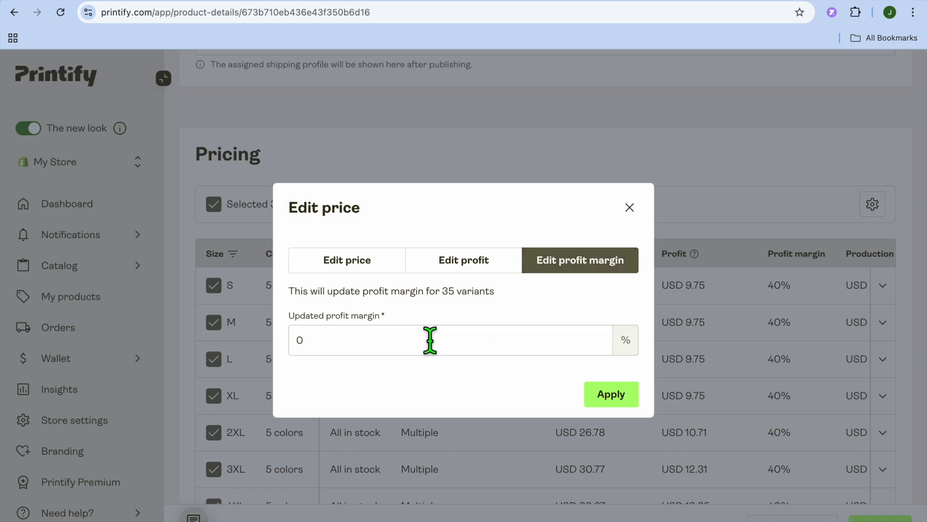
{"action": "double_click", "coordinate": [372, 343]}
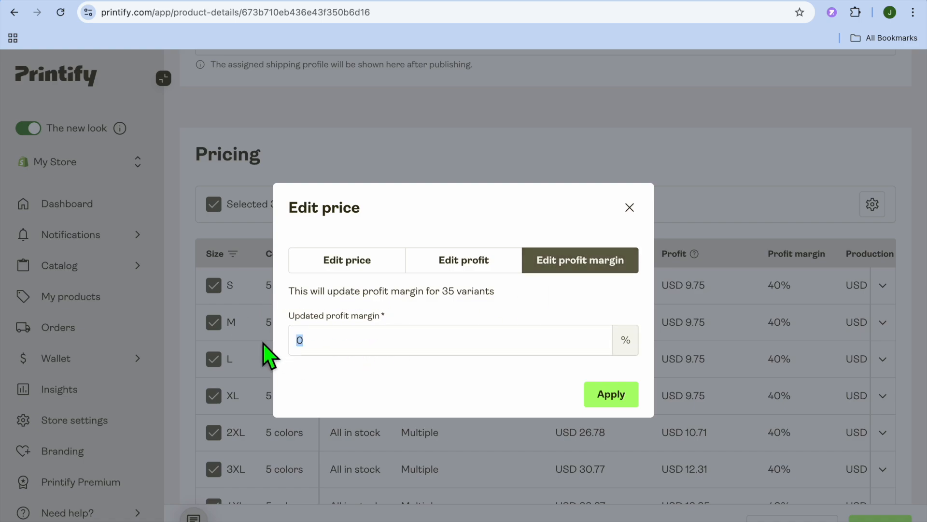
{"action": "type", "text": "5"}
{"action": "left_click", "coordinate": [615, 397]}
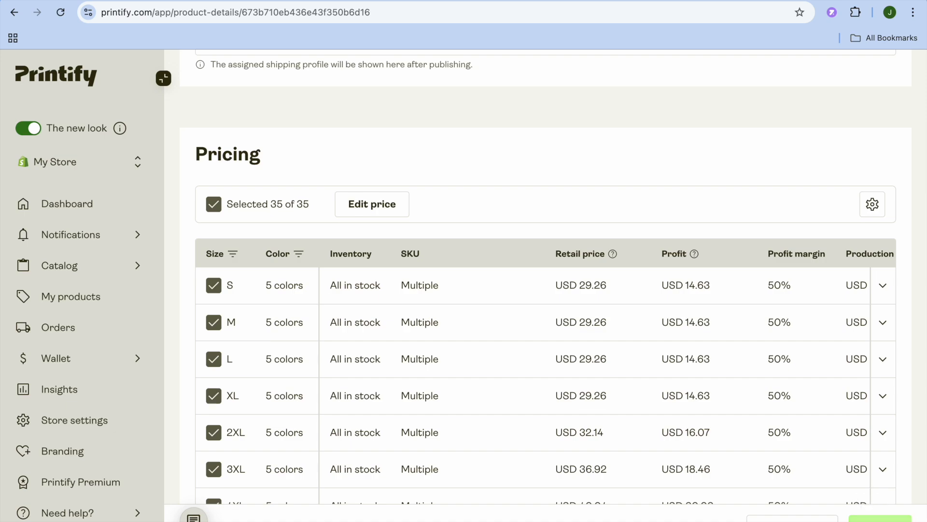
{"action": "left_click", "coordinate": [880, 518]}
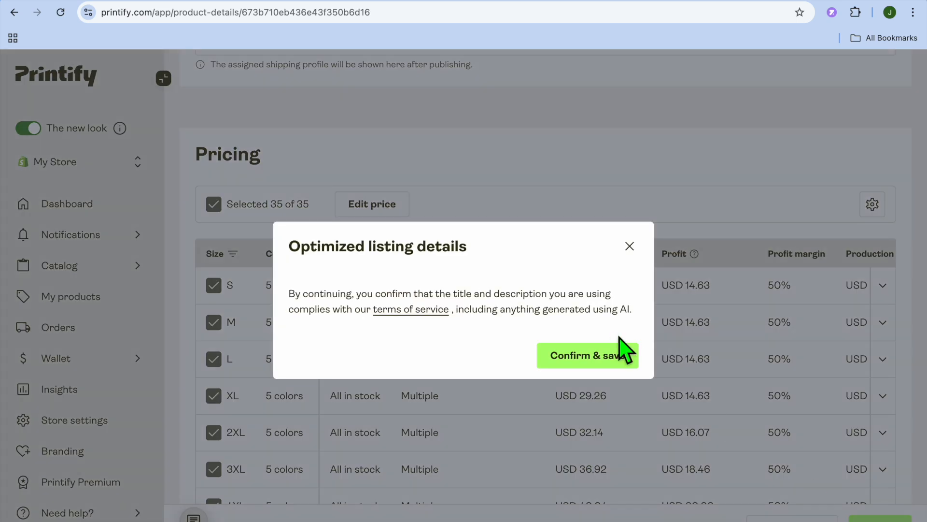
{"action": "left_click", "coordinate": [593, 356]}
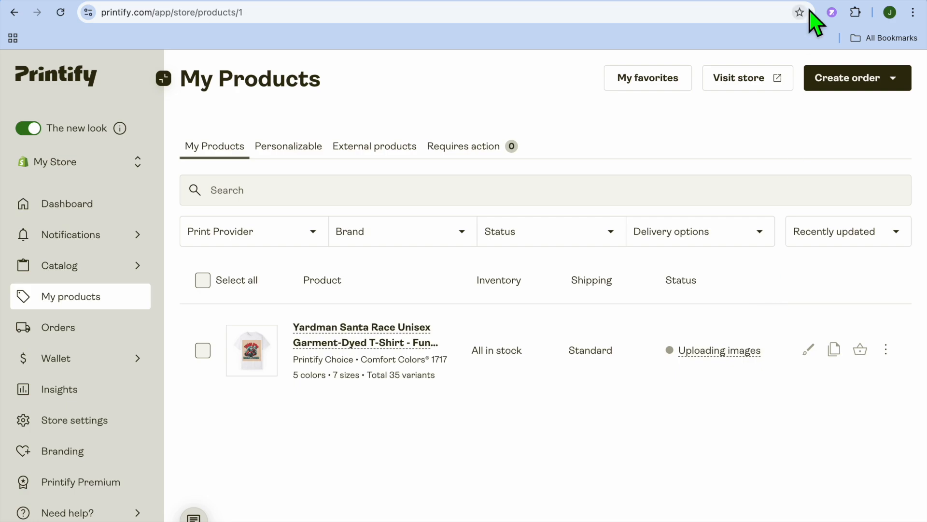
Switch to the Shopify admin, find the Yardman Santa Race T-shirt among the products, and preview it on the online store
{"action": "left_click", "coordinate": [834, 5]}
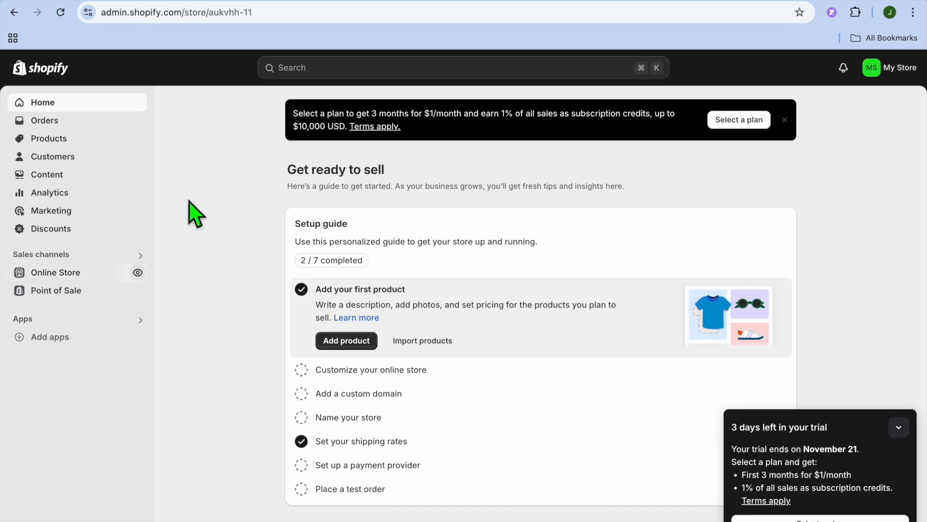
{"action": "left_click", "coordinate": [78, 139]}
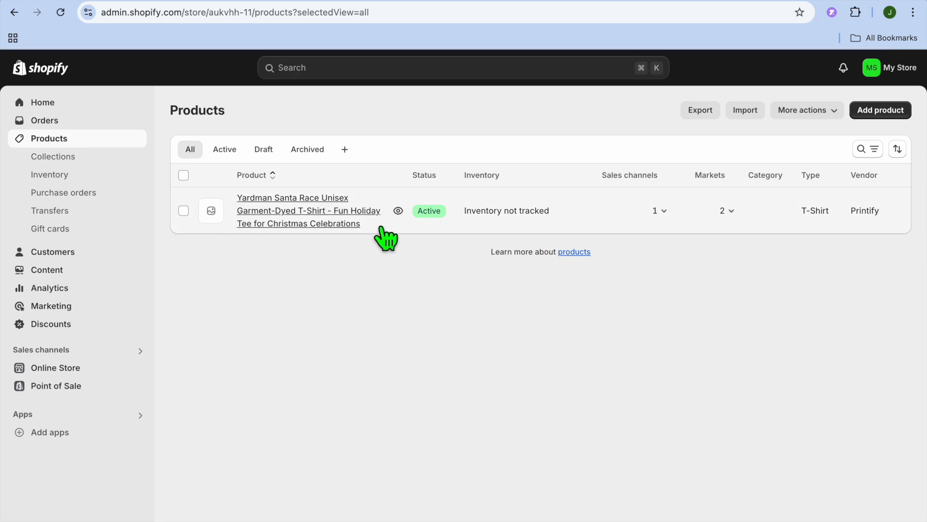
{"action": "key", "text": "ctrl+super+f"}
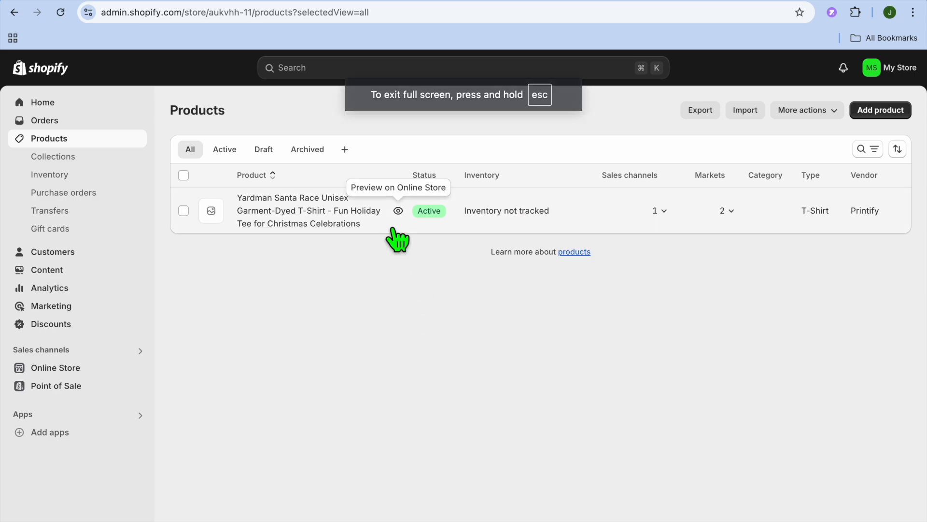
{"action": "left_click", "coordinate": [398, 211]}
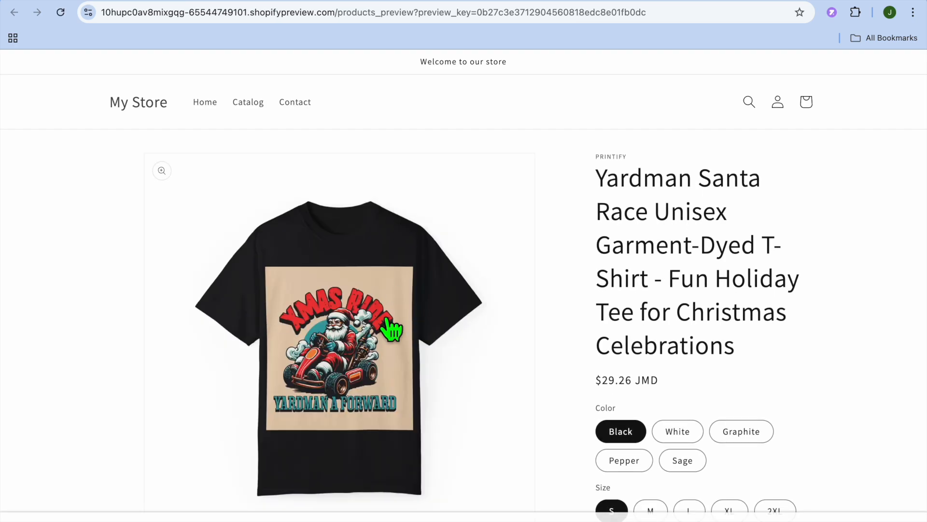
Examine the product page's mockup gallery, enlarging the White shirt images of the man and the front-facing woman
{"action": "scroll", "coordinate": [391, 331], "scroll_direction": "down", "scroll_amount": 10}
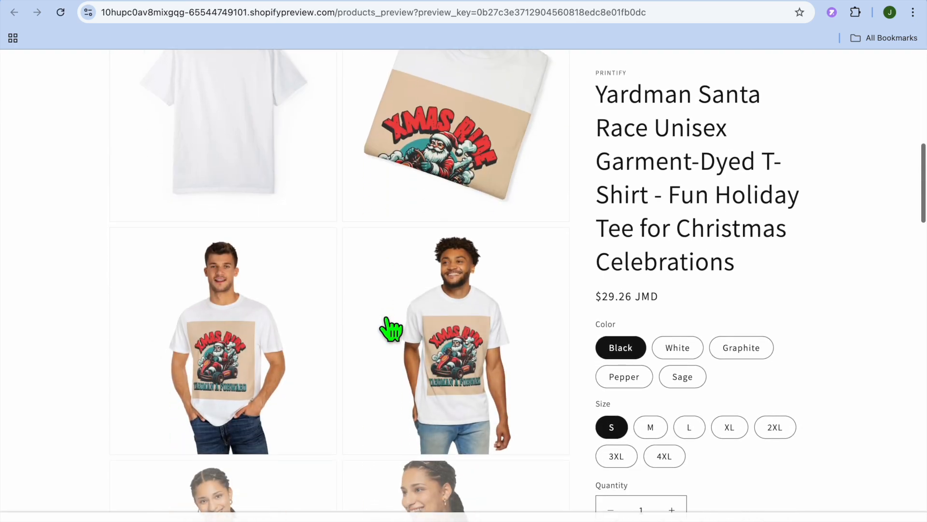
{"action": "left_click", "coordinate": [267, 369]}
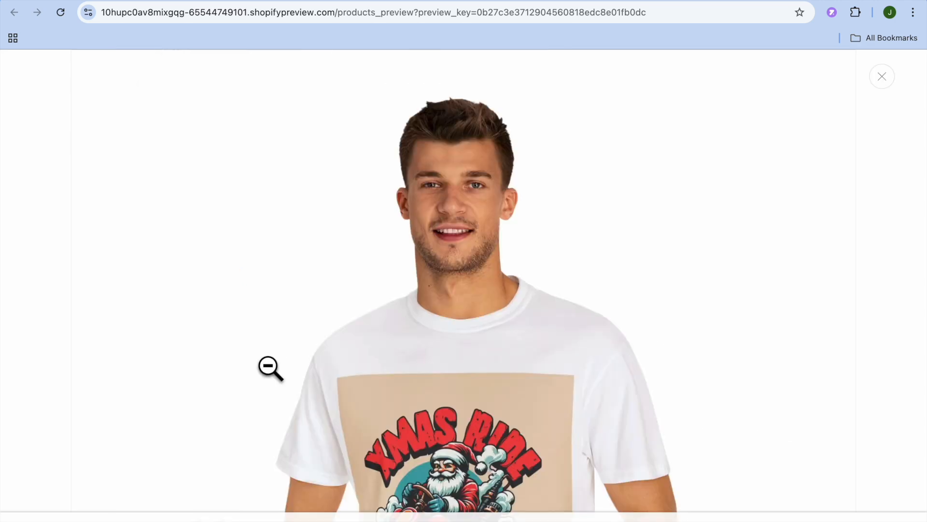
{"action": "left_click", "coordinate": [387, 333]}
{"action": "scroll", "coordinate": [435, 379], "scroll_direction": "down", "scroll_amount": 4}
{"action": "scroll", "coordinate": [415, 372], "scroll_direction": "down", "scroll_amount": 2}
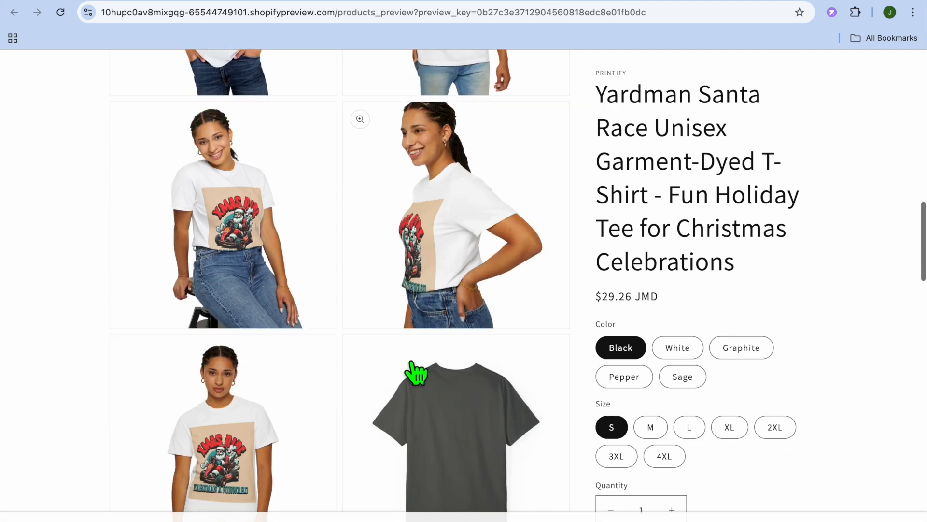
{"action": "scroll", "coordinate": [415, 370], "scroll_direction": "down", "scroll_amount": 4}
{"action": "scroll", "coordinate": [445, 290], "scroll_direction": "down", "scroll_amount": 4}
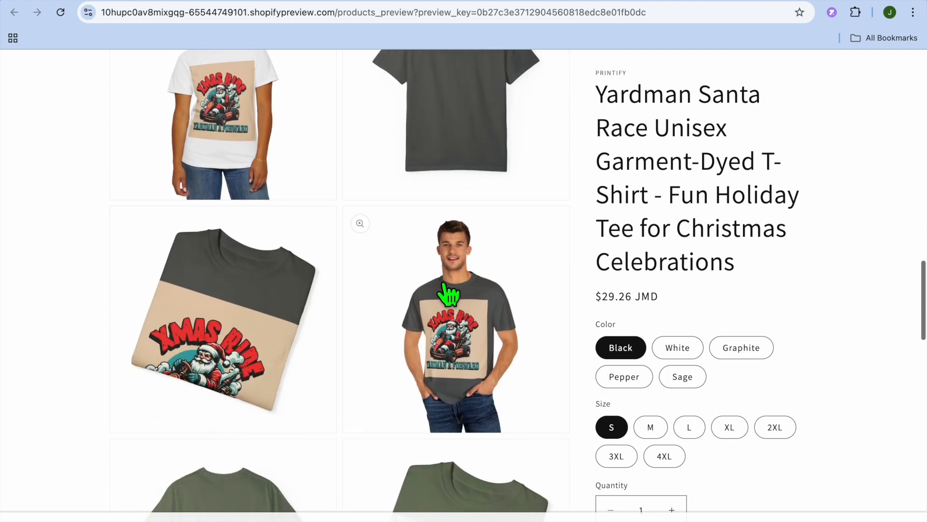
{"action": "scroll", "coordinate": [439, 313], "scroll_direction": "up", "scroll_amount": 3}
{"action": "left_click", "coordinate": [258, 239]}
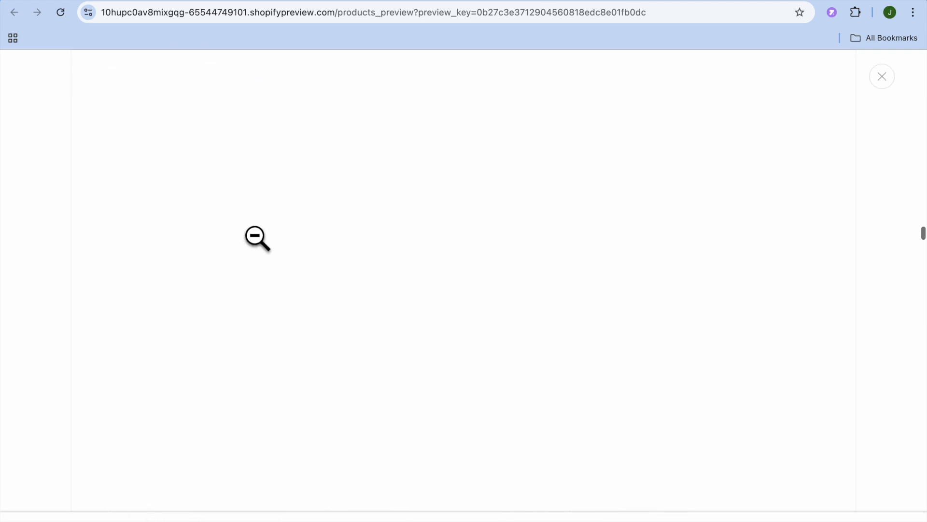
{"action": "scroll", "coordinate": [438, 288], "scroll_direction": "down", "scroll_amount": 5}
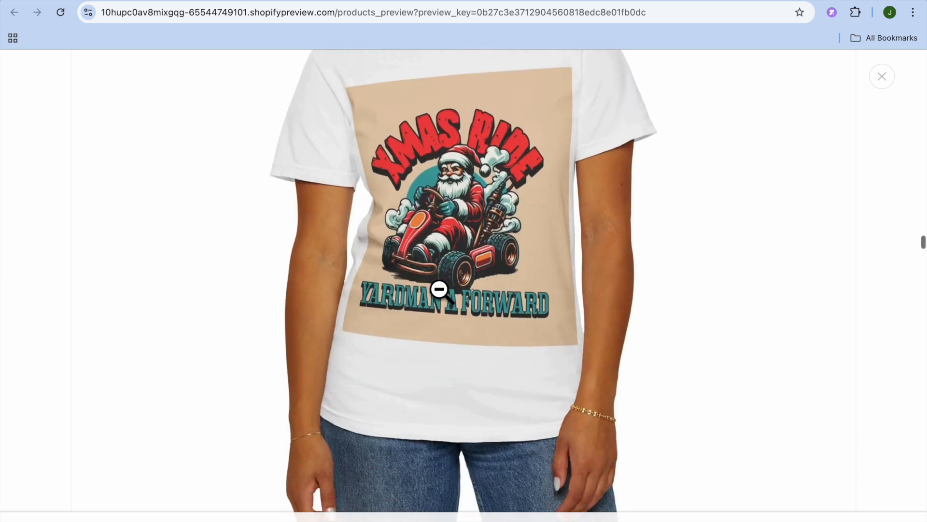
{"action": "scroll", "coordinate": [439, 290], "scroll_direction": "up", "scroll_amount": 1}
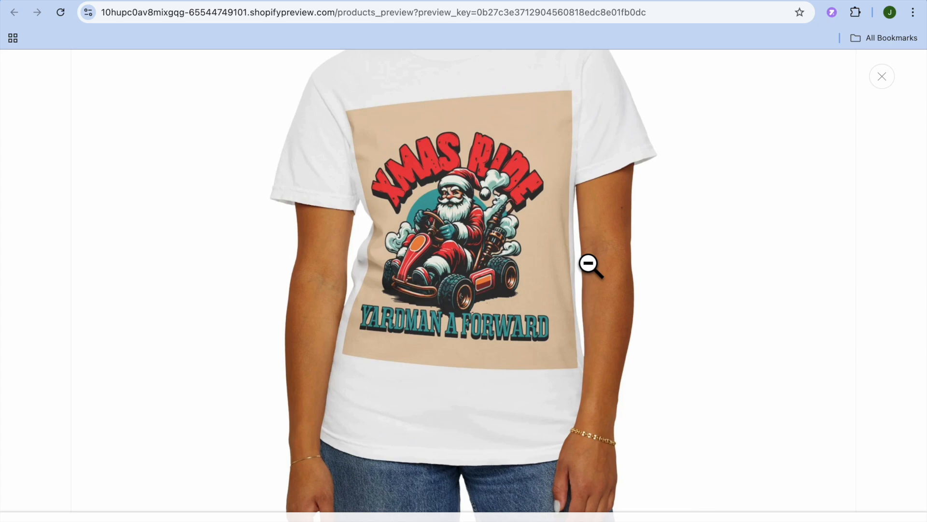
{"action": "left_click", "coordinate": [882, 77]}
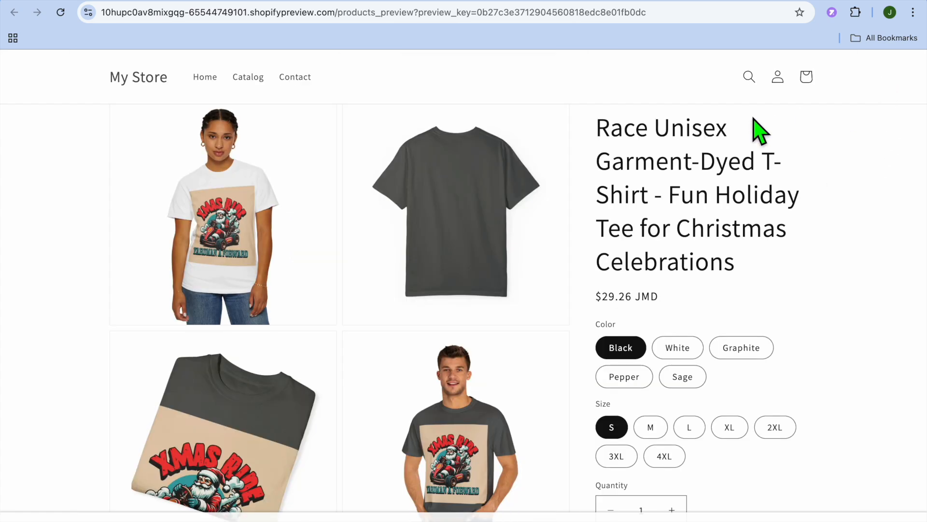